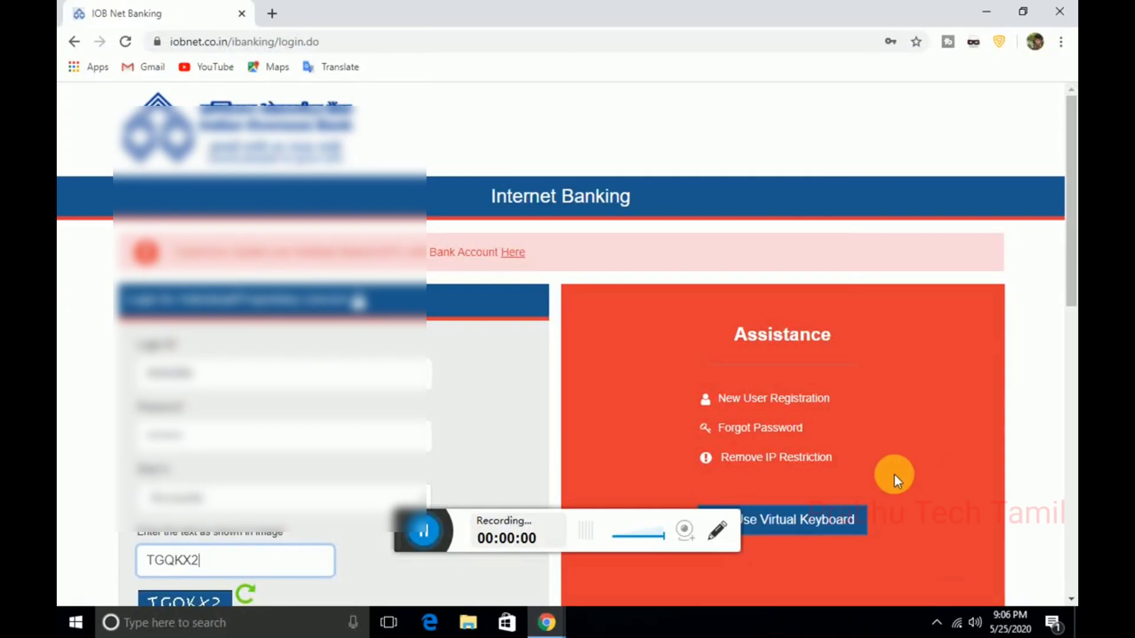
# Step: Choose the Payments access type on the login form and scroll to the Login button
pyautogui.moveTo(1068, 202)
pyautogui.mouseDown()
pyautogui.moveTo(1070, 296)
pyautogui.moveTo(1069, 220)
pyautogui.mouseUp()
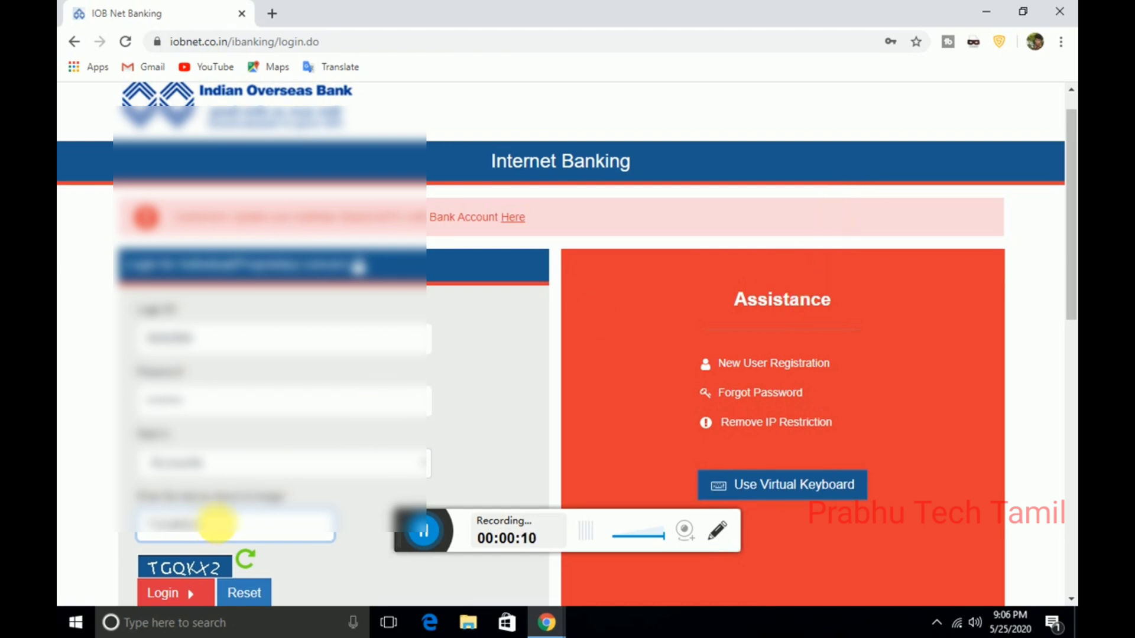
pyautogui.click(219, 460)
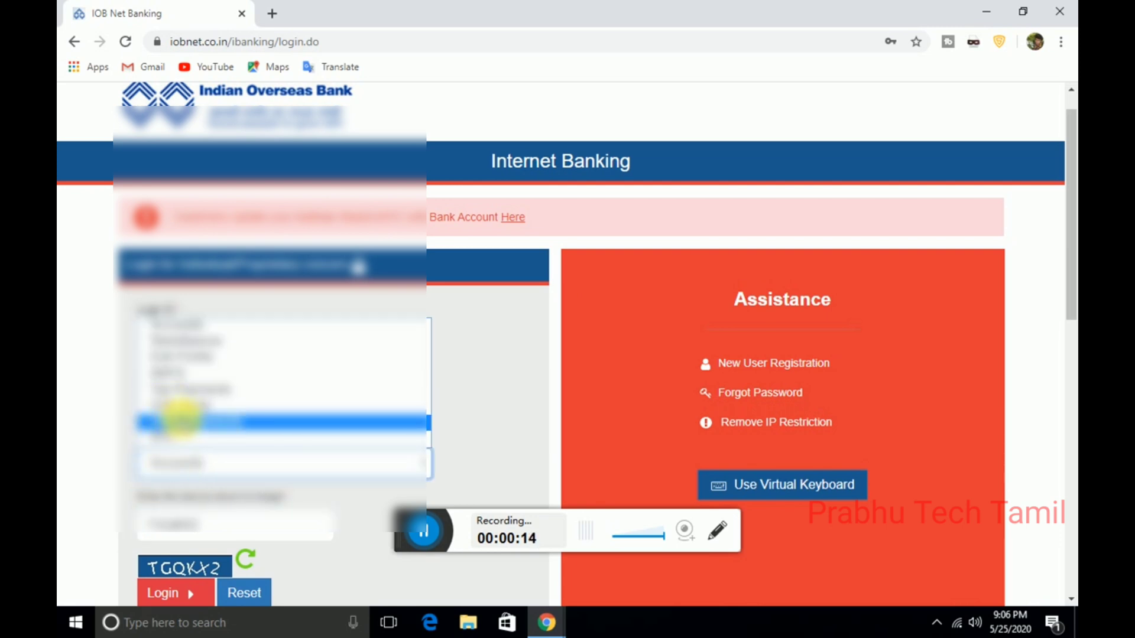
pyautogui.click(177, 423)
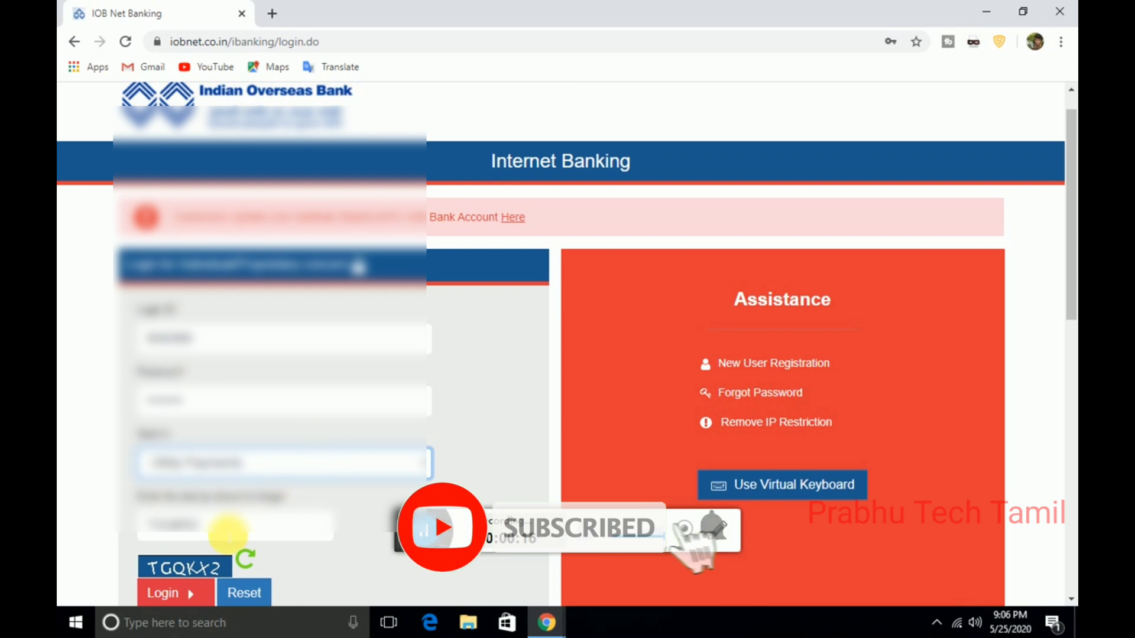
pyautogui.moveTo(1069, 274); pyautogui.dragTo(1064, 299)
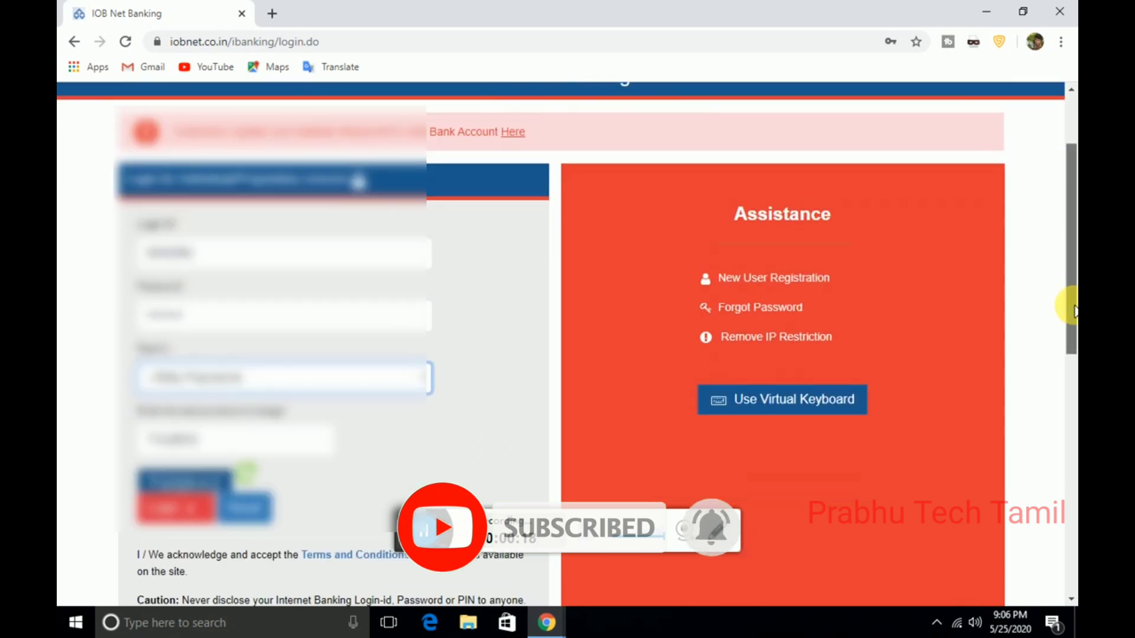
# Step: Log in, then go to Remittances > Add Payee > Other Bank Account
pyautogui.click(183, 482)
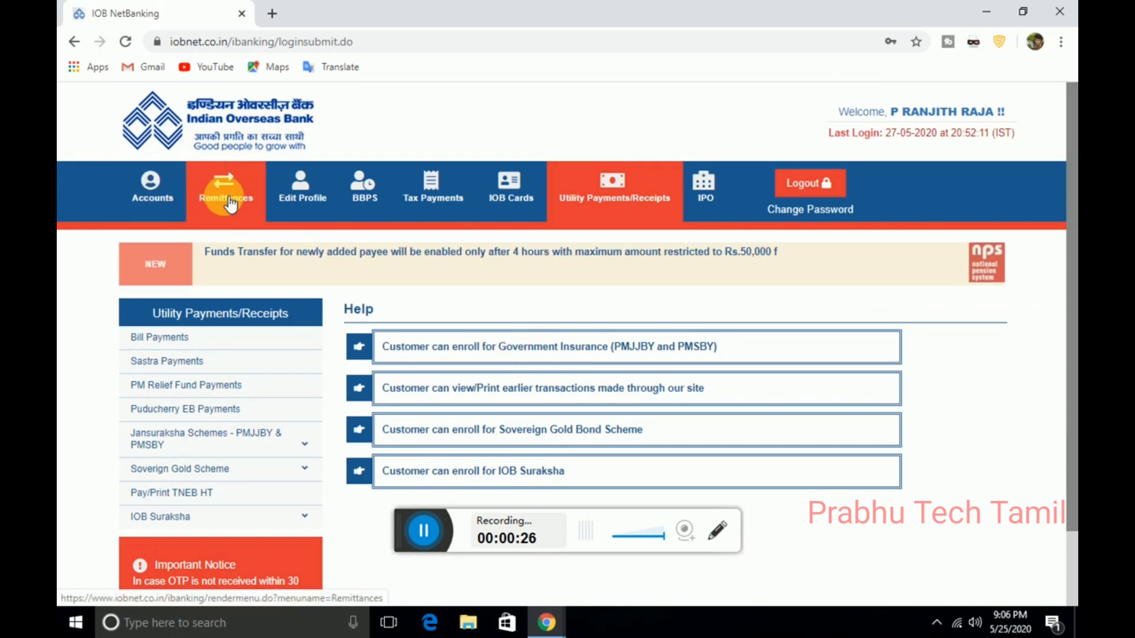
pyautogui.click(230, 200)
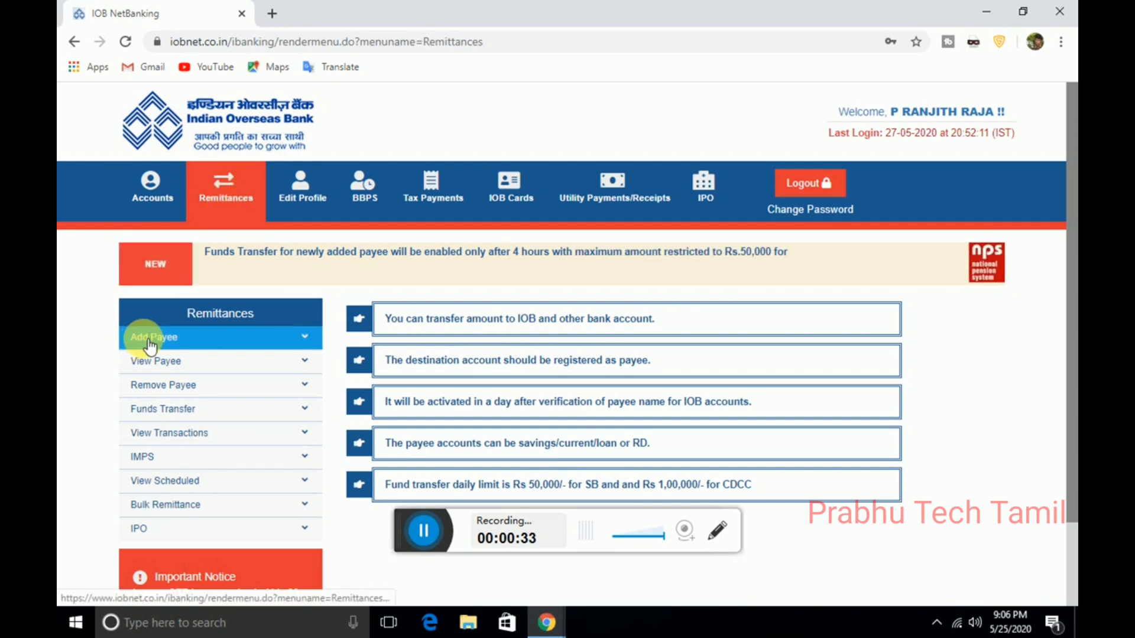
pyautogui.click(205, 344)
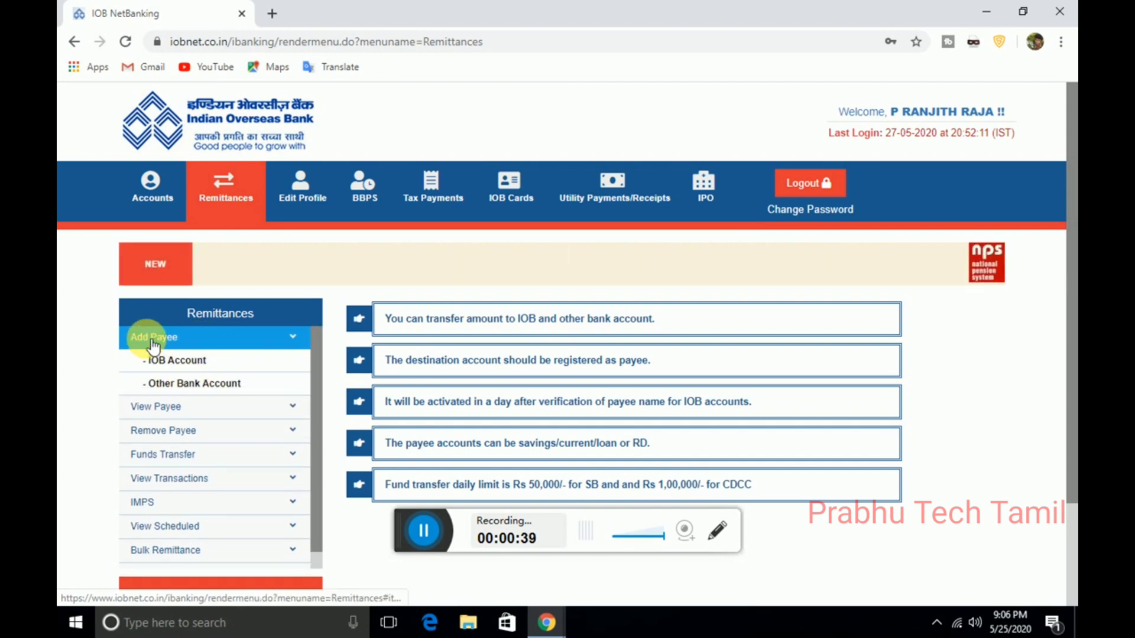
pyautogui.click(211, 384)
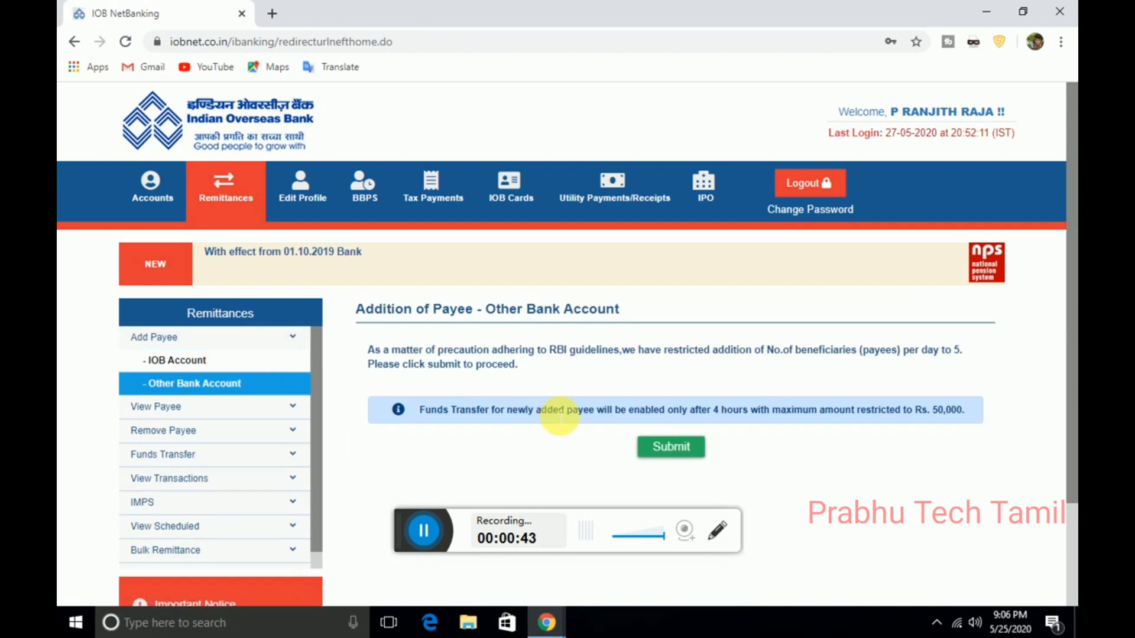
# Step: Reopen the Other Bank Account payee page and submit the five-payees-per-day notice
pyautogui.click(266, 387)
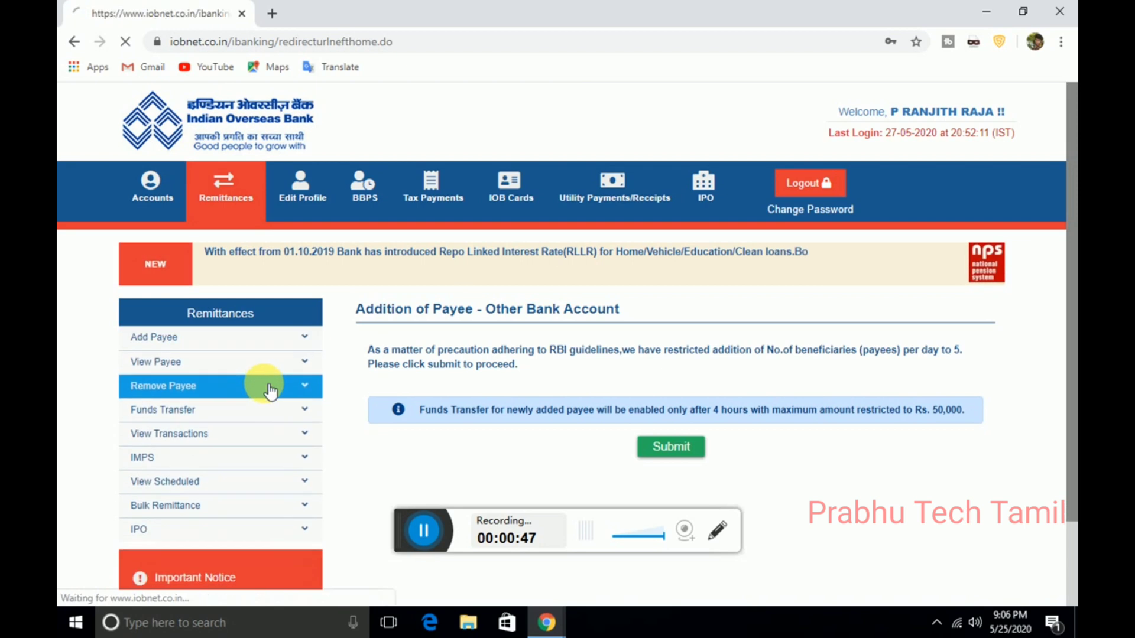
pyautogui.click(268, 384)
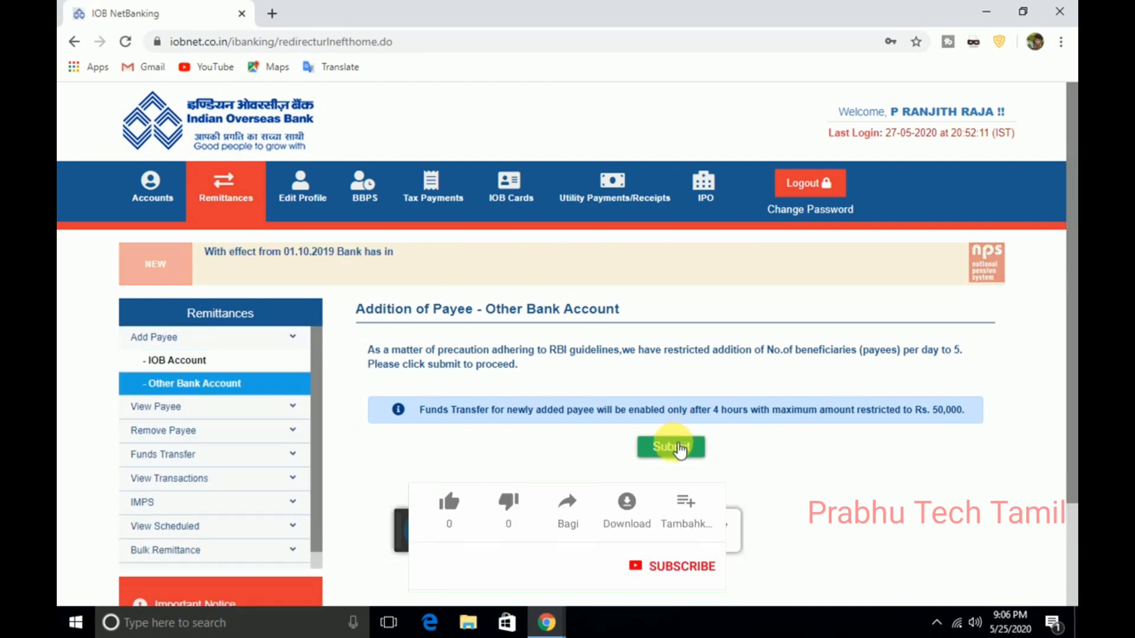
pyautogui.scroll(-2, 1072, 431)
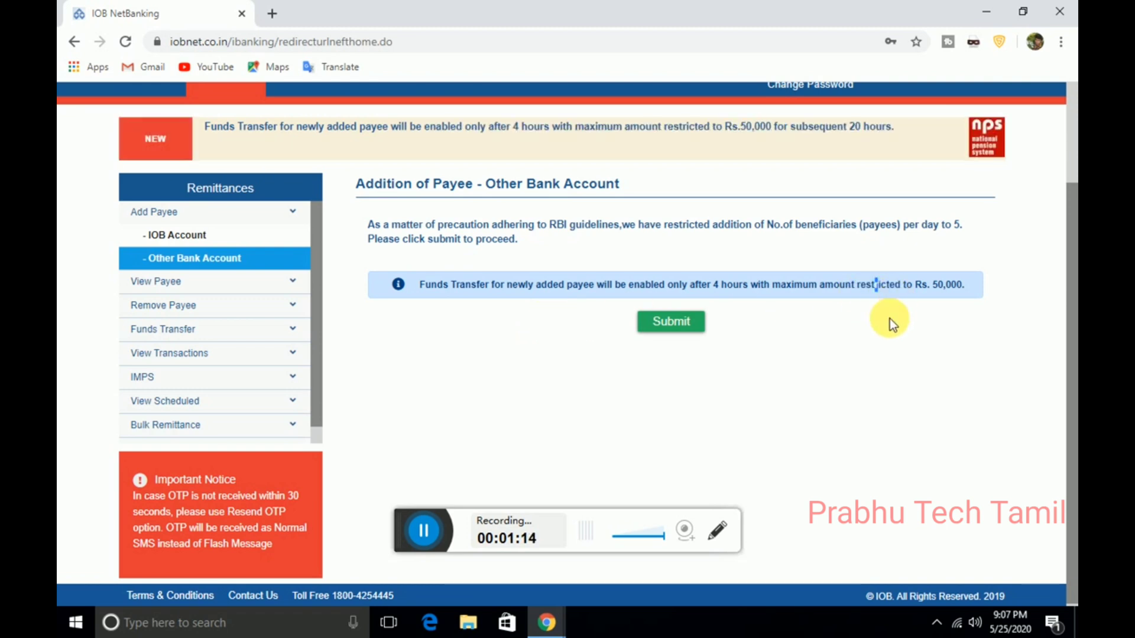
pyautogui.click(680, 320)
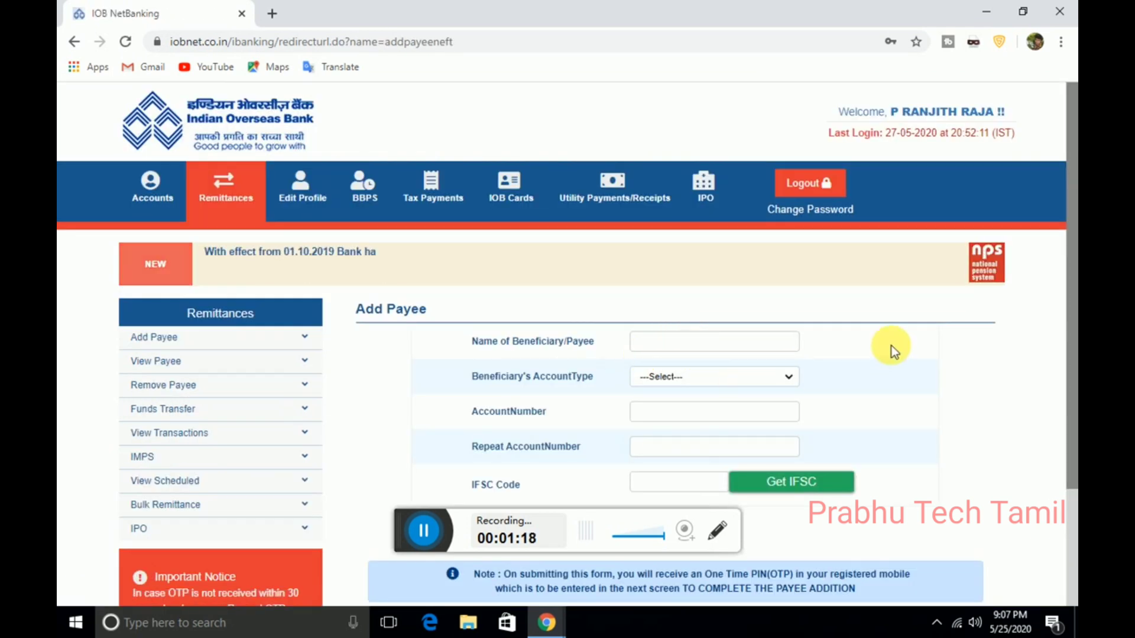
# Step: Enter the beneficiary's name, choose Savings as account type, and enter the account number twice
pyautogui.scroll(-1, 1061, 278)
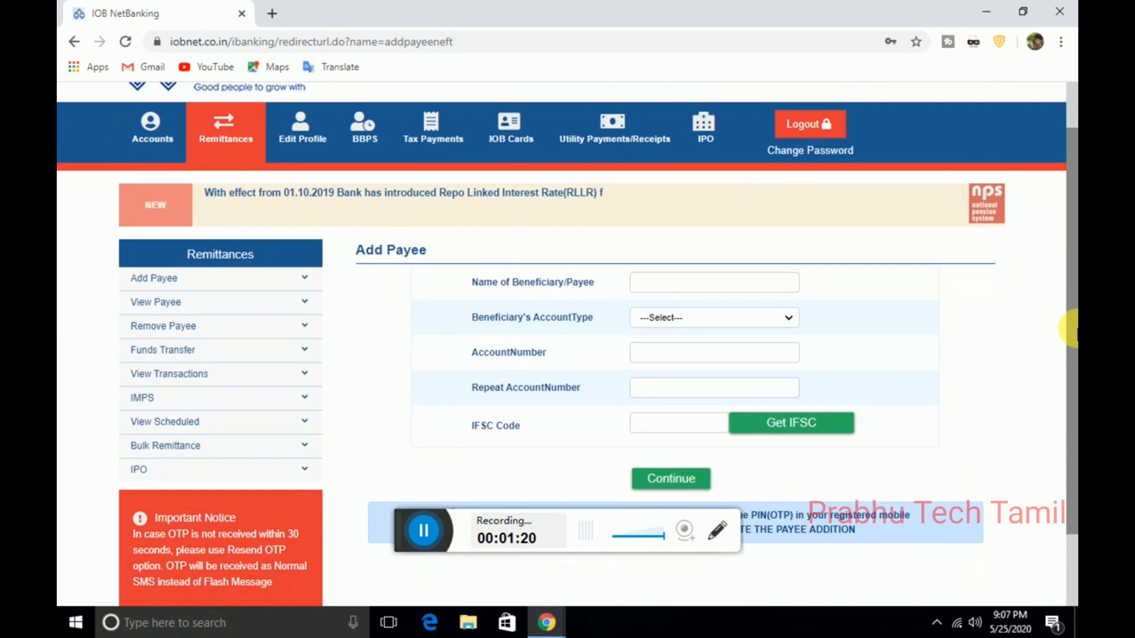
pyautogui.click(679, 283)
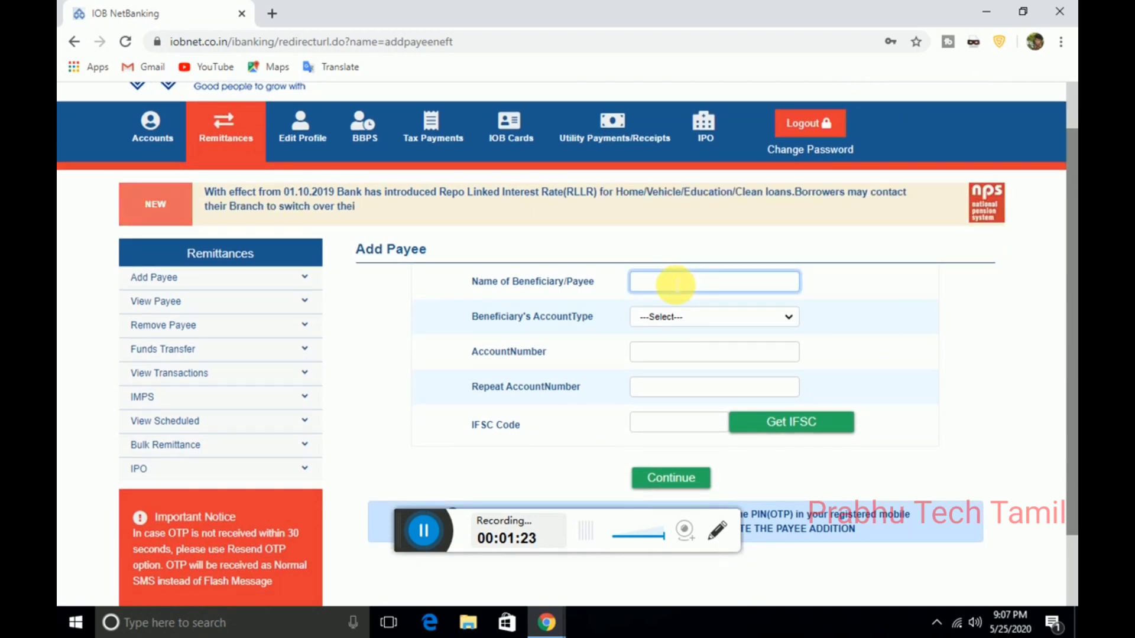
pyautogui.write('PRABHU')
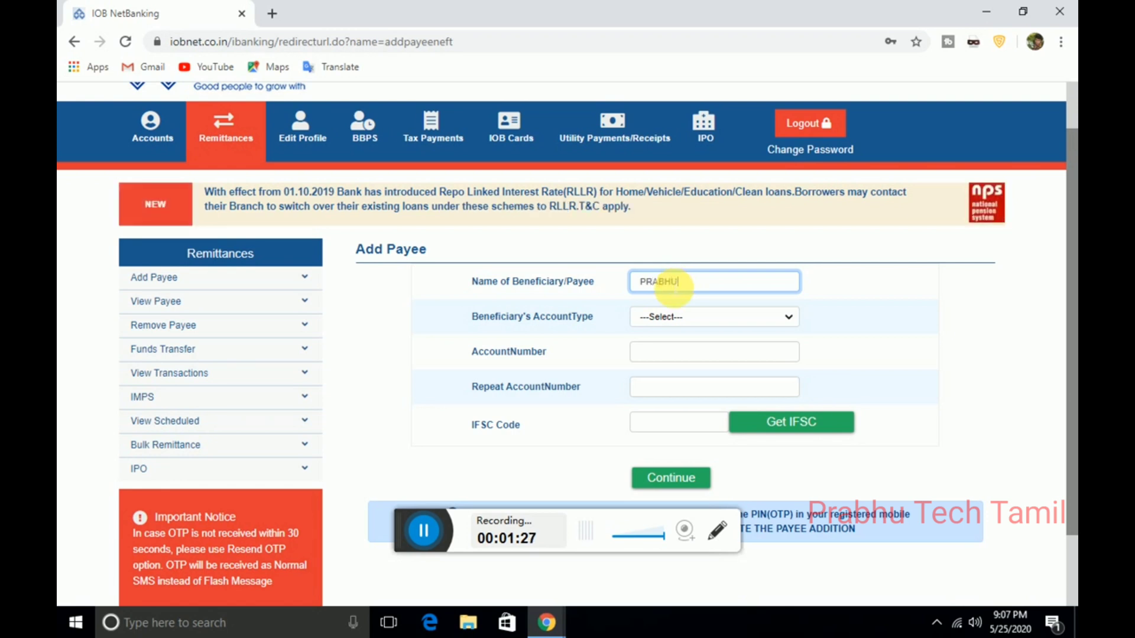
pyautogui.click(691, 322)
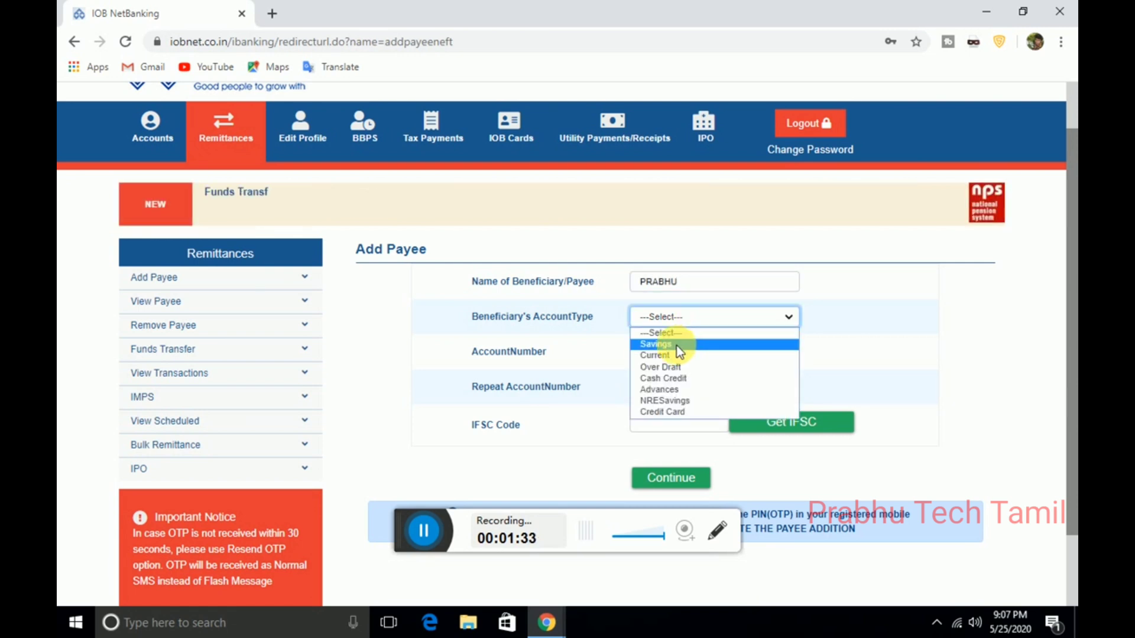
pyautogui.click(676, 346)
pyautogui.click(677, 352)
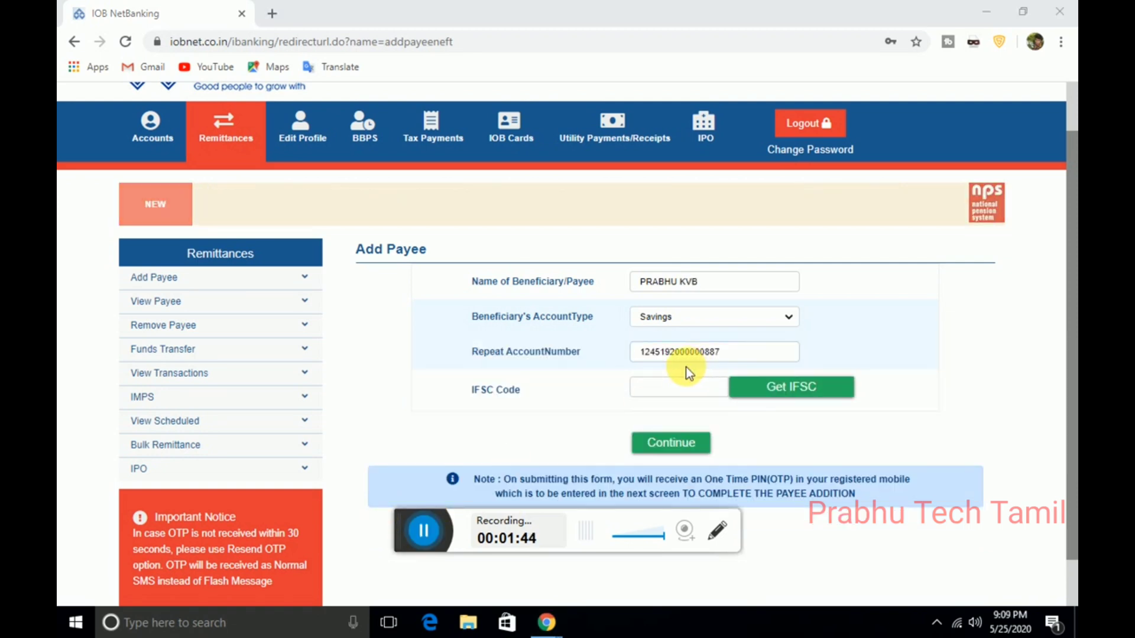
pyautogui.click(650, 387)
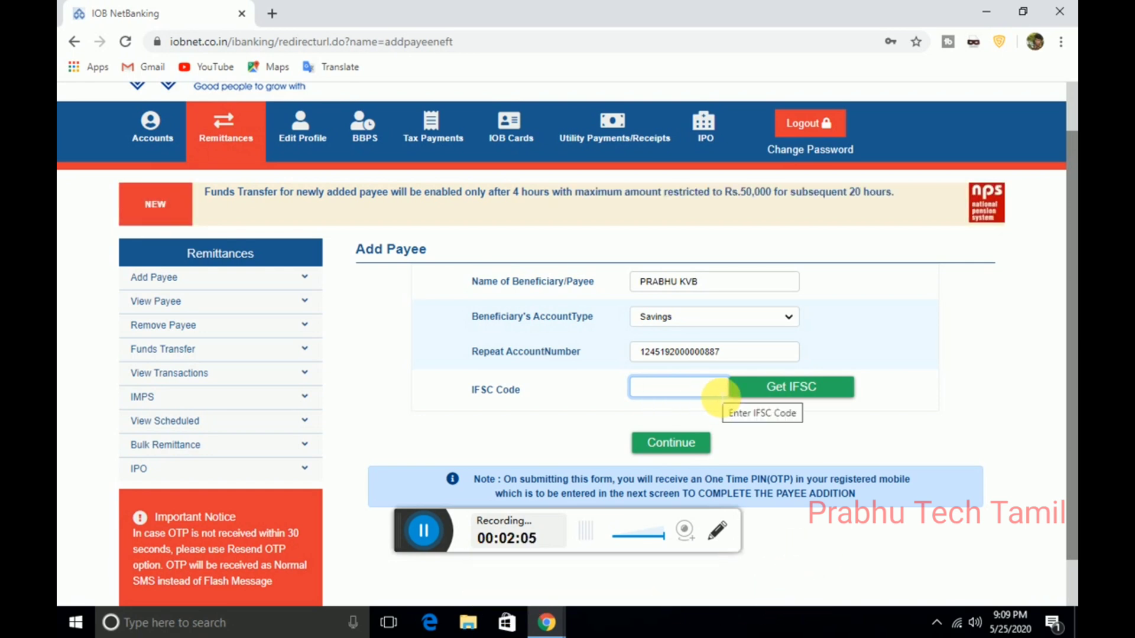
# Step: Enter IFSC code KVBL0001245 and continue to the OTP verification step
pyautogui.write('KVBL0001245')
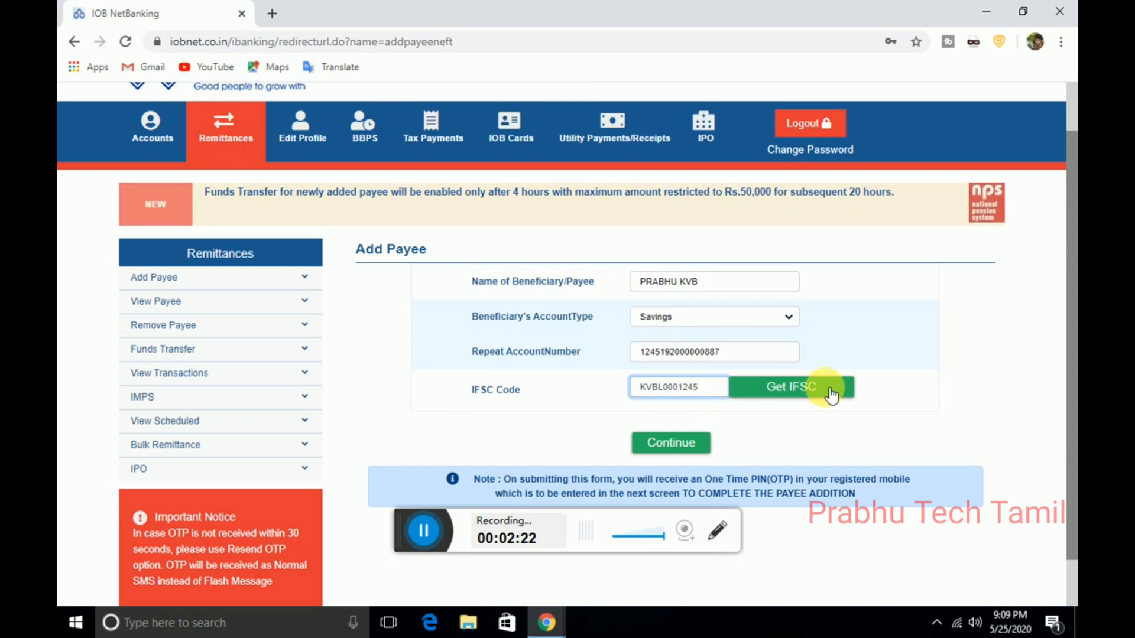
pyautogui.click(682, 448)
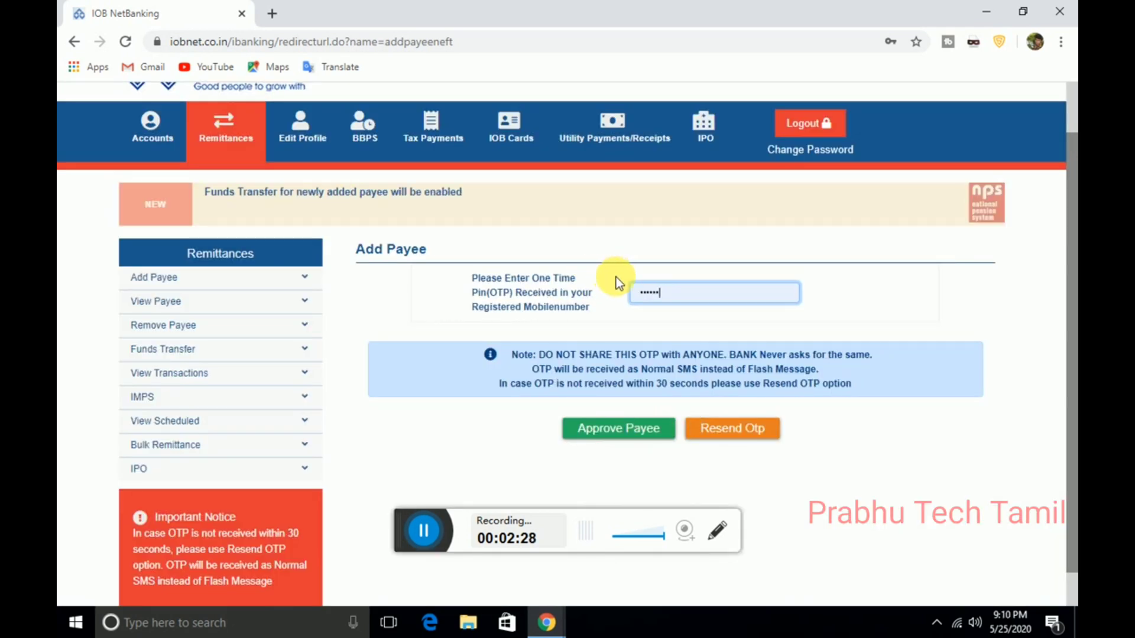
# Step: Clear the autofilled OTP field and type the one-time PIN received by SMS
pyautogui.click(683, 297)
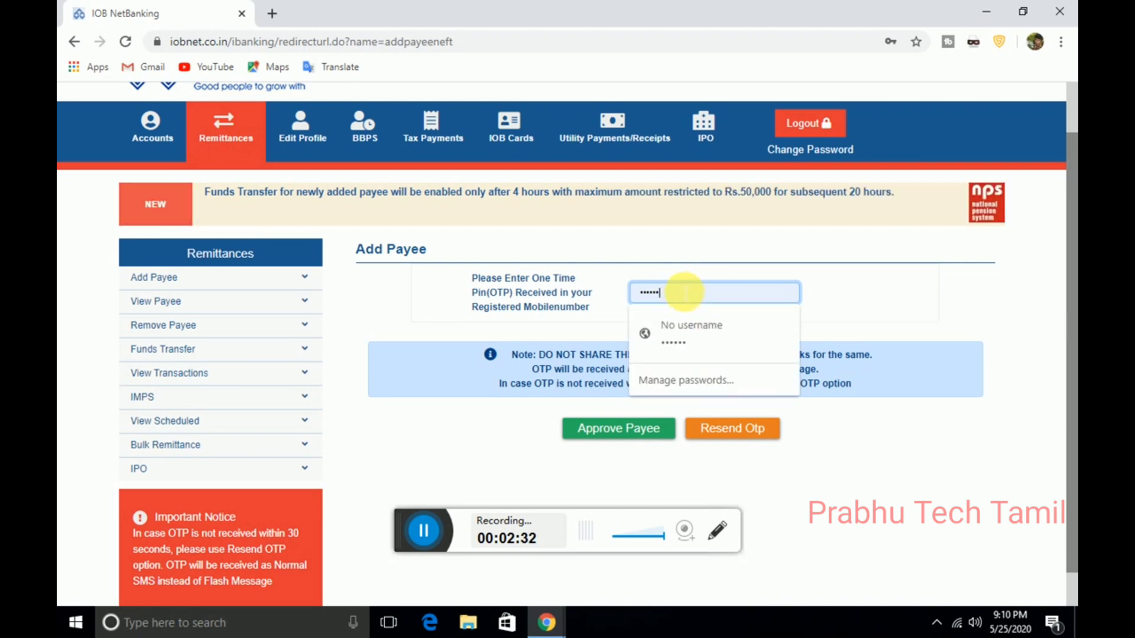
pyautogui.press('BackSpace')
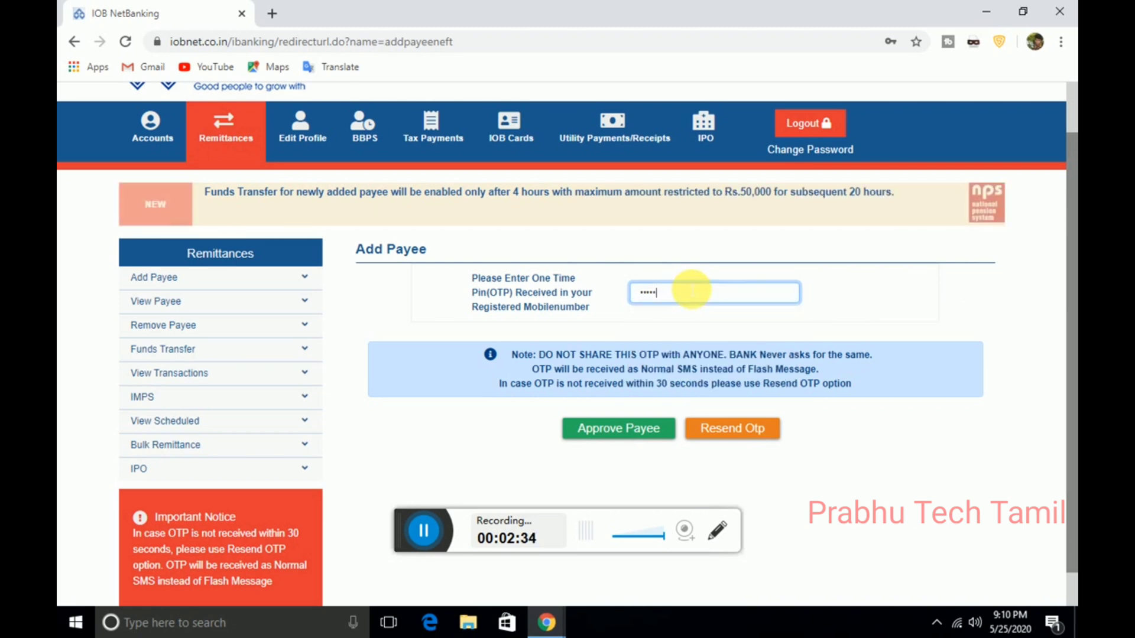
pyautogui.press('BackSpace')
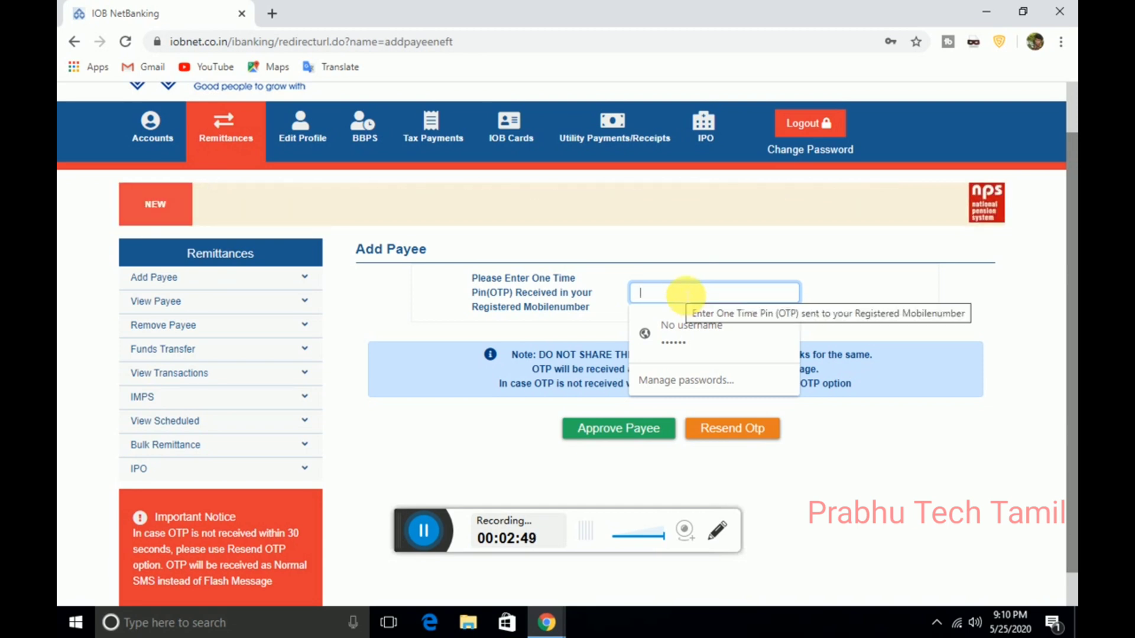
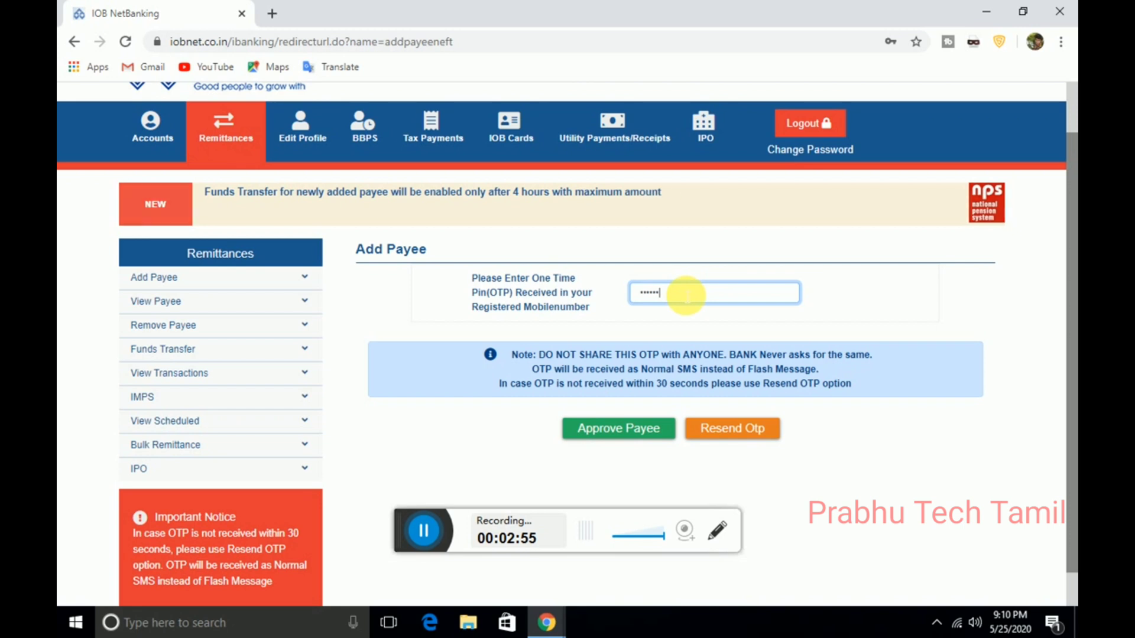
# Step: Approve the payee, dismiss Chrome's password popup, and return to the Remittances overview
pyautogui.click(659, 428)
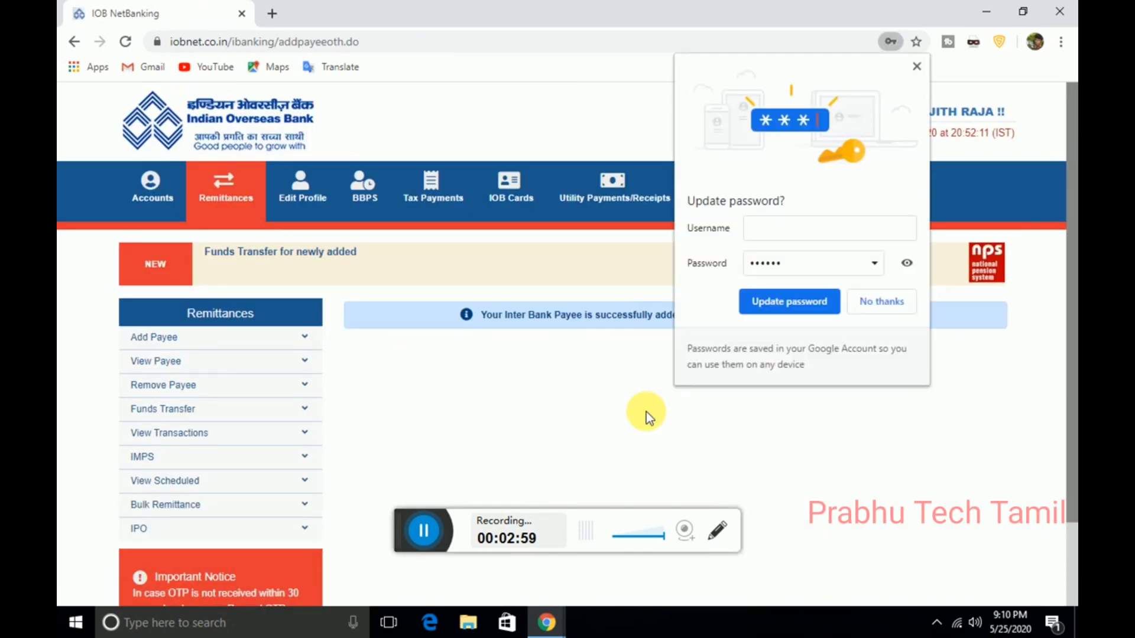
pyautogui.click(919, 66)
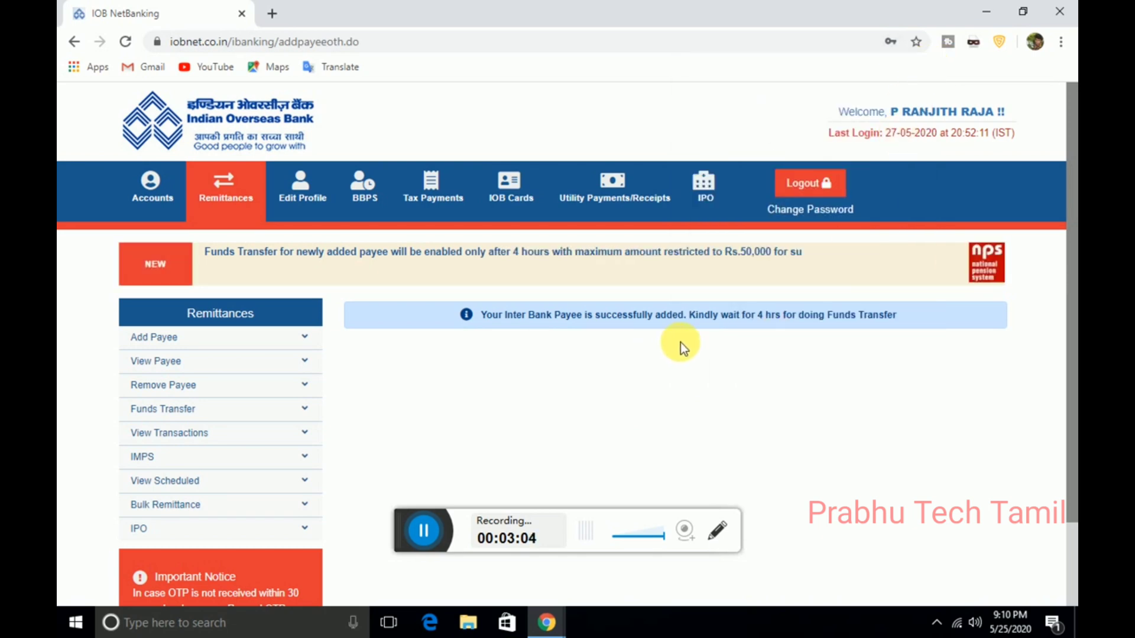
pyautogui.moveTo(544, 322); pyautogui.dragTo(730, 327)
pyautogui.click(914, 331)
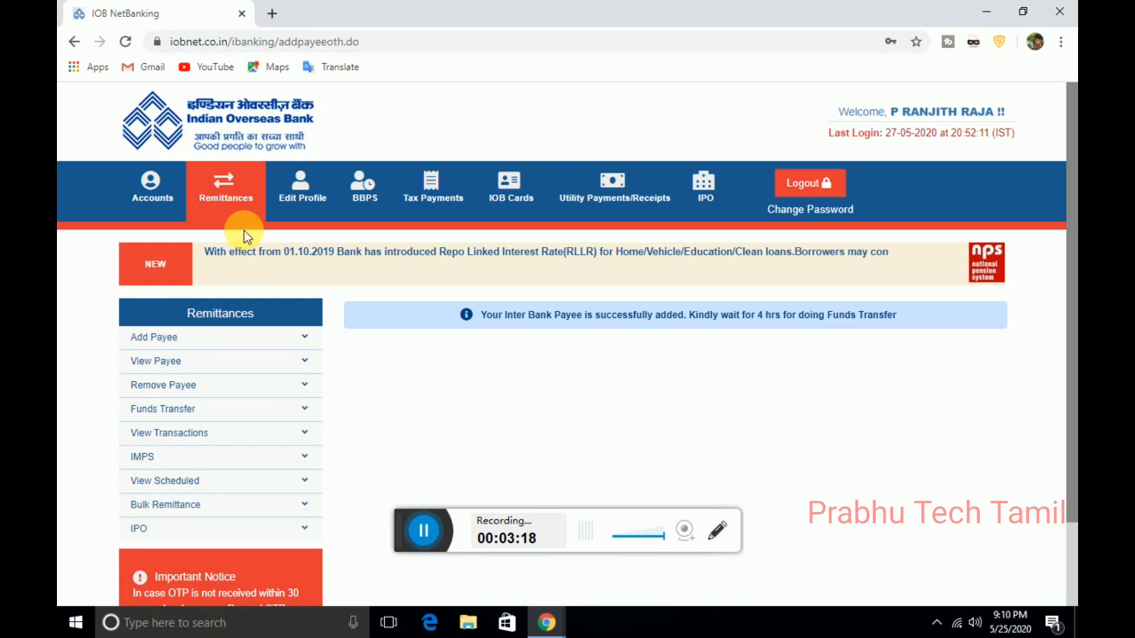
pyautogui.click(227, 208)
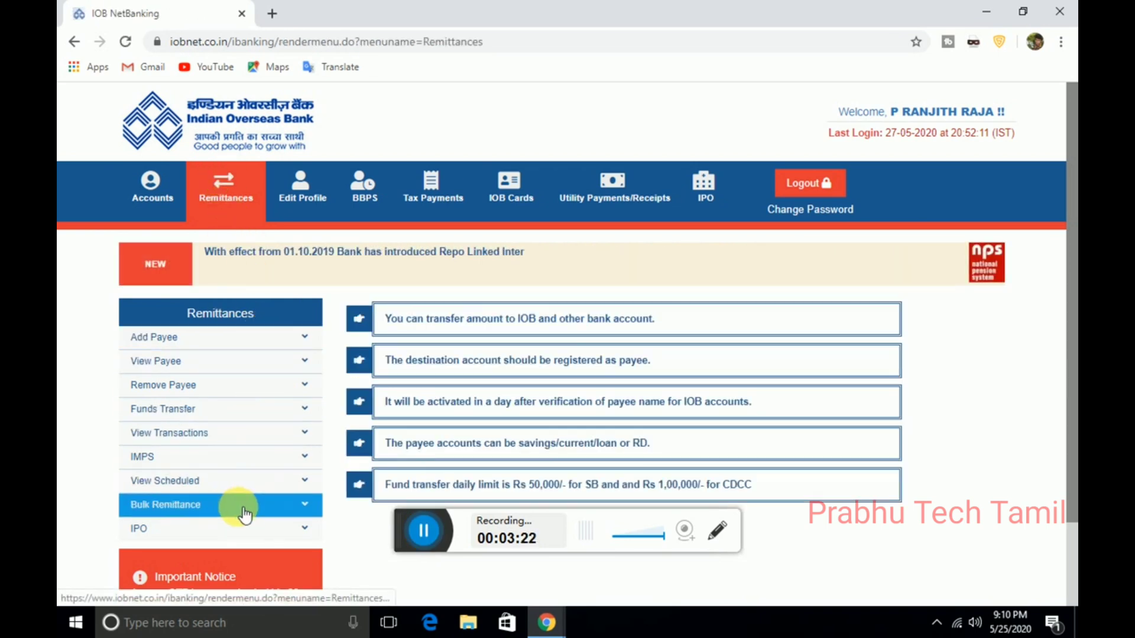
pyautogui.moveTo(1071, 328); pyautogui.dragTo(1072, 413)
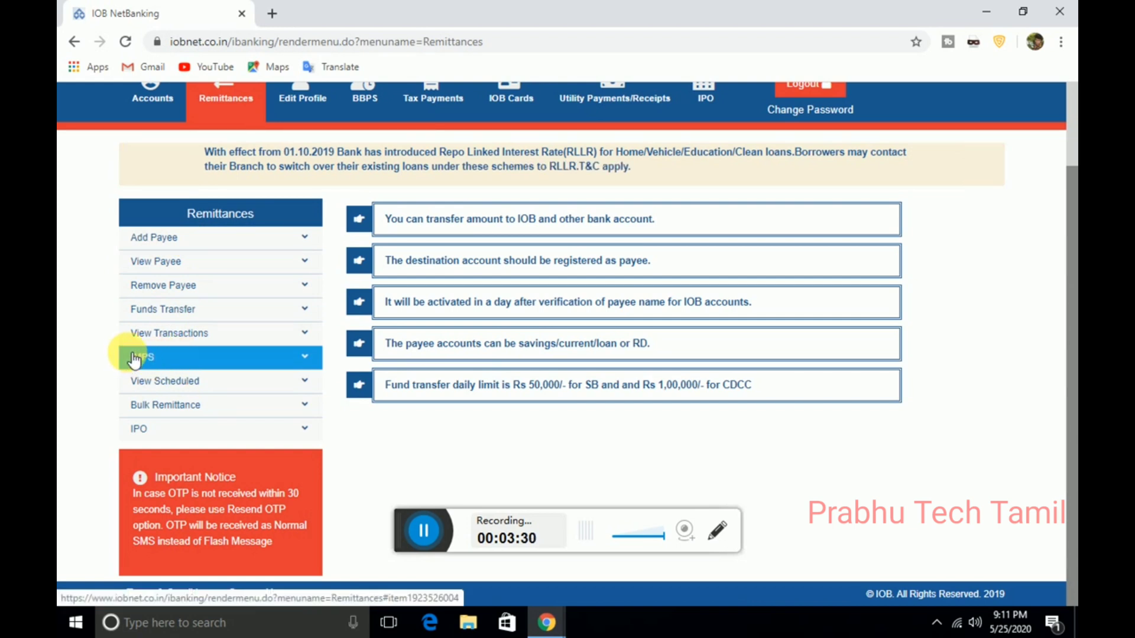
# Step: Open Funds Transfer > 'Other Bank - Neft - Any Amount' and scroll through its RBI guidelines
pyautogui.click(165, 314)
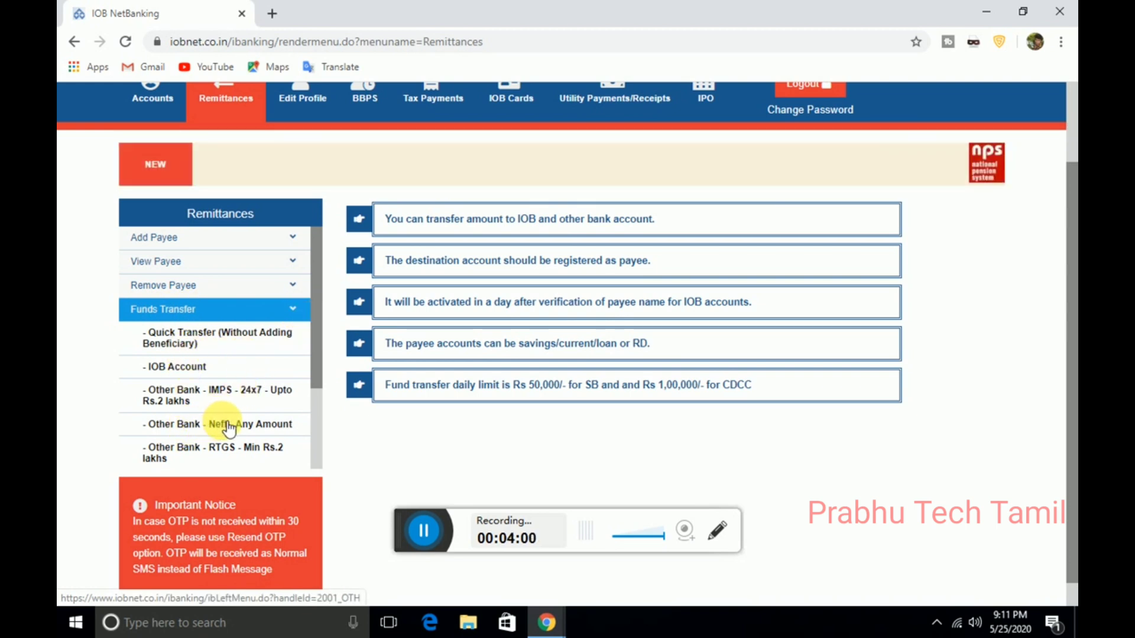
pyautogui.click(252, 432)
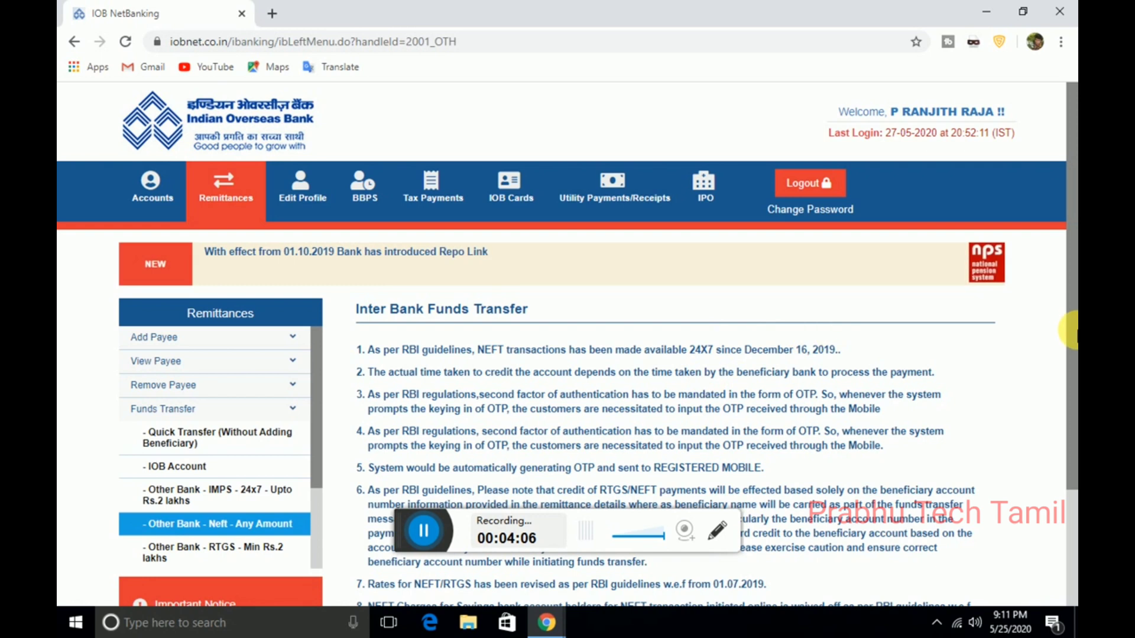
pyautogui.scroll(-2, 1071, 431)
pyautogui.moveTo(1071, 431); pyautogui.dragTo(1068, 462)
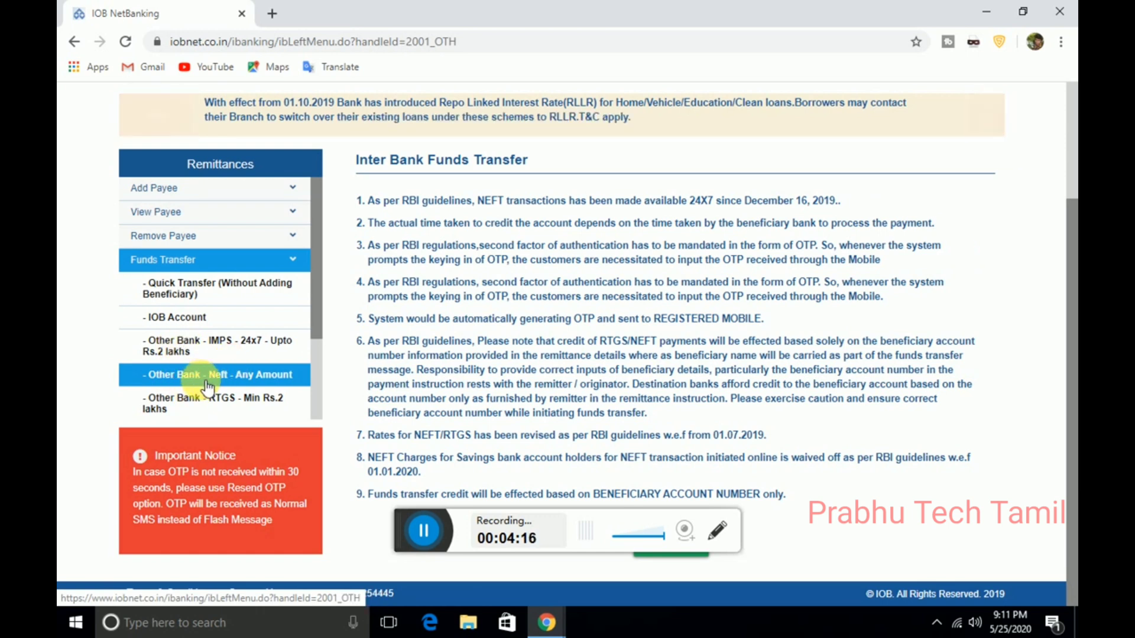
# Step: On the 'Other Bank - IMPS - 24x7' form, select the pay-from account and the new payee
pyautogui.click(222, 352)
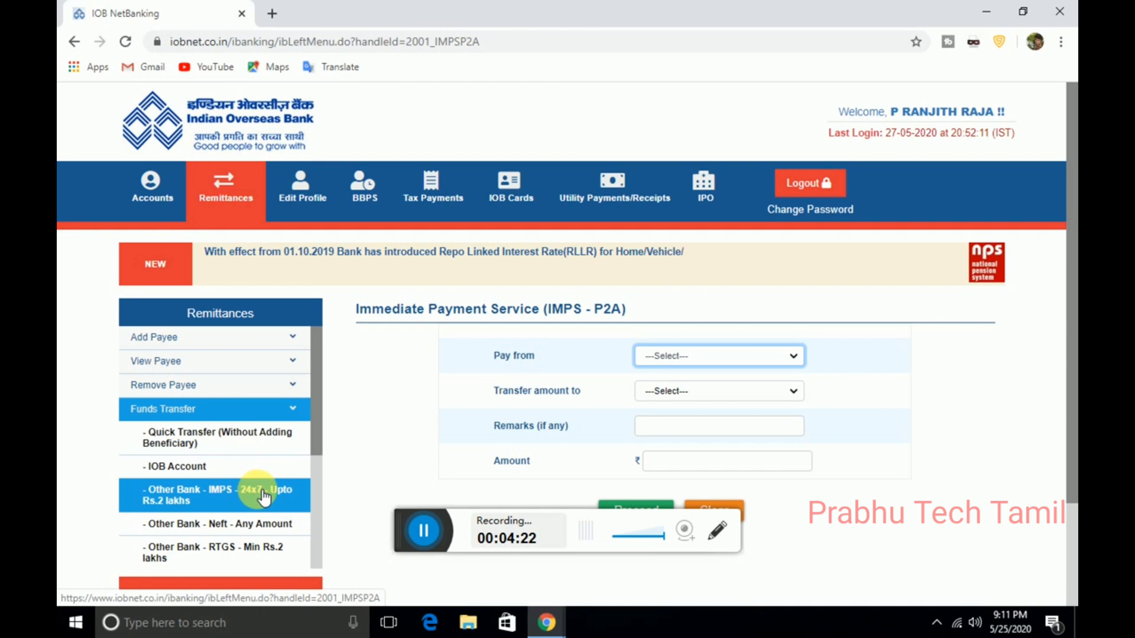
pyautogui.click(676, 357)
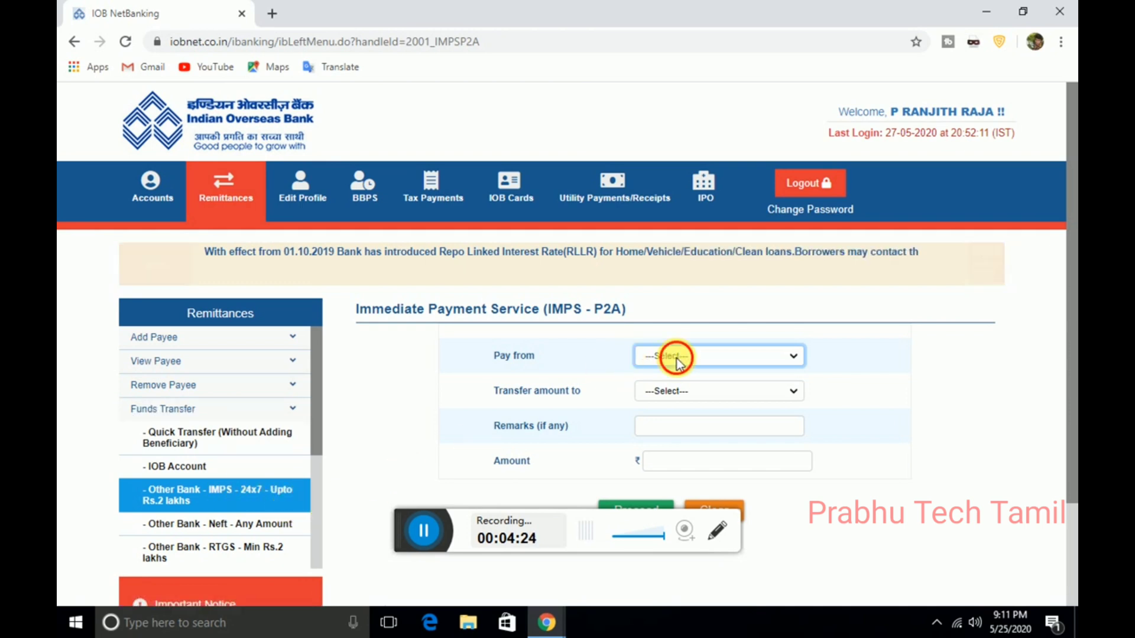
pyautogui.click(669, 386)
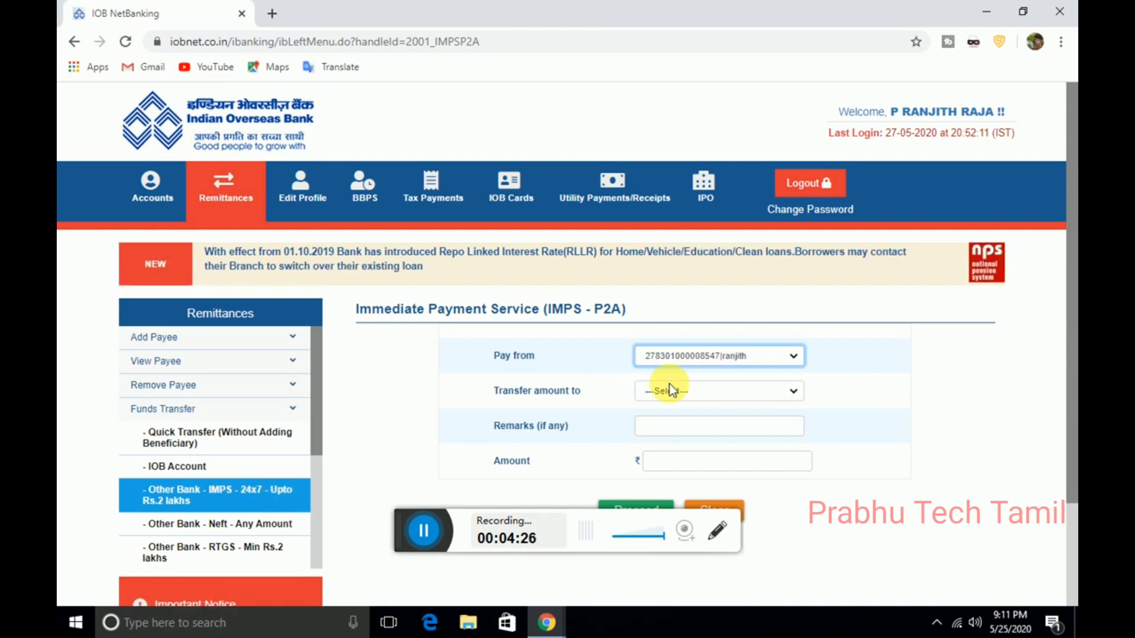
pyautogui.scroll(-1, 1058, 367)
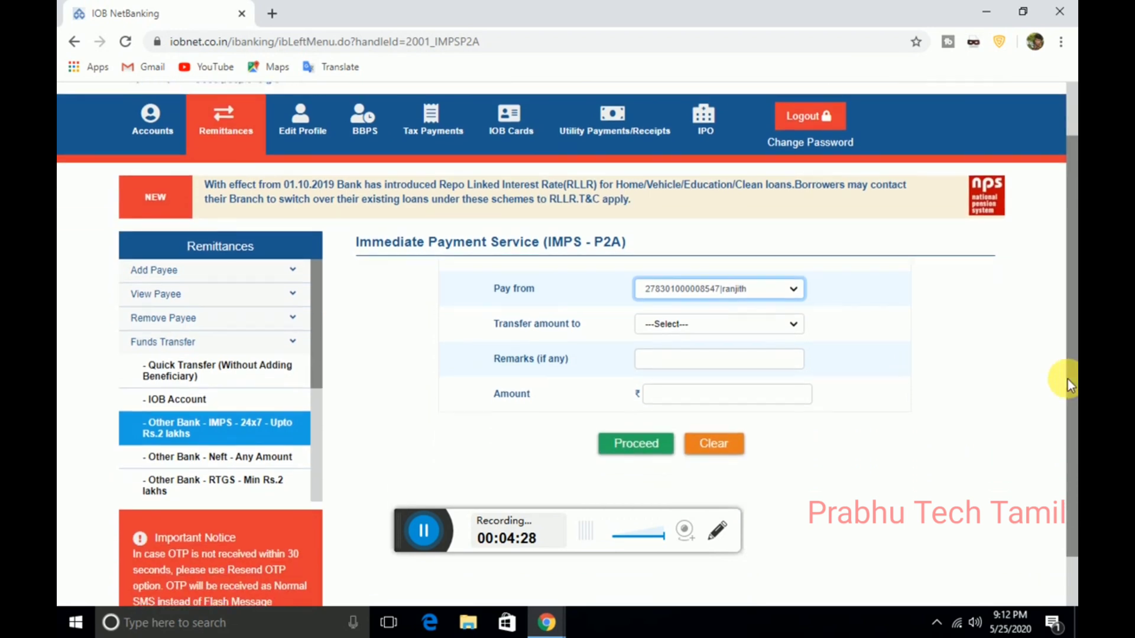
pyautogui.click(686, 327)
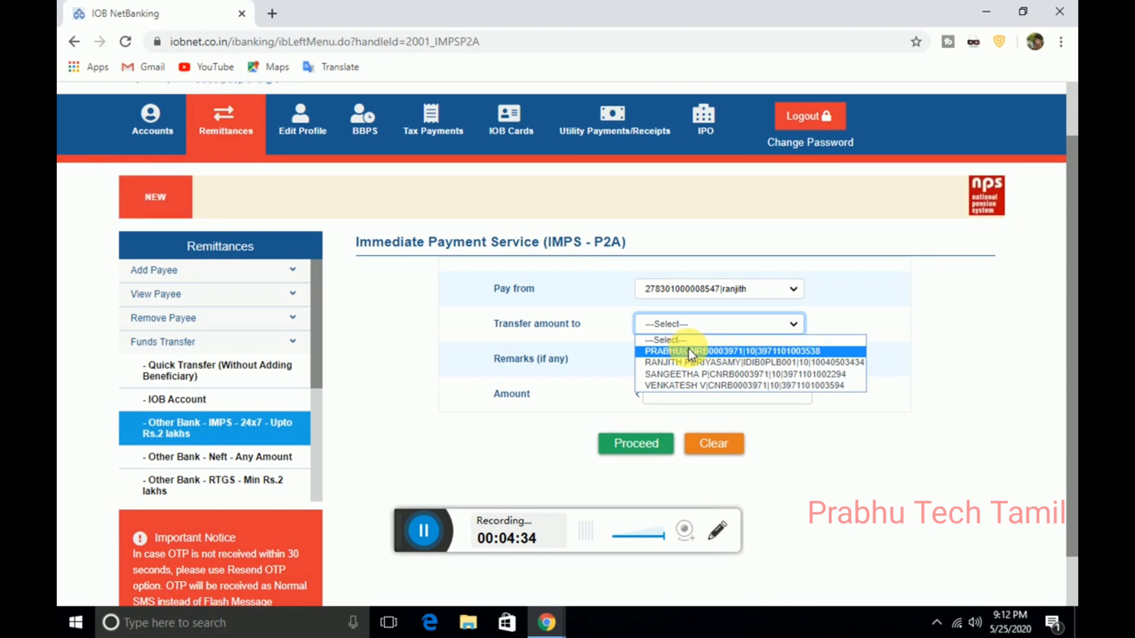
pyautogui.click(690, 350)
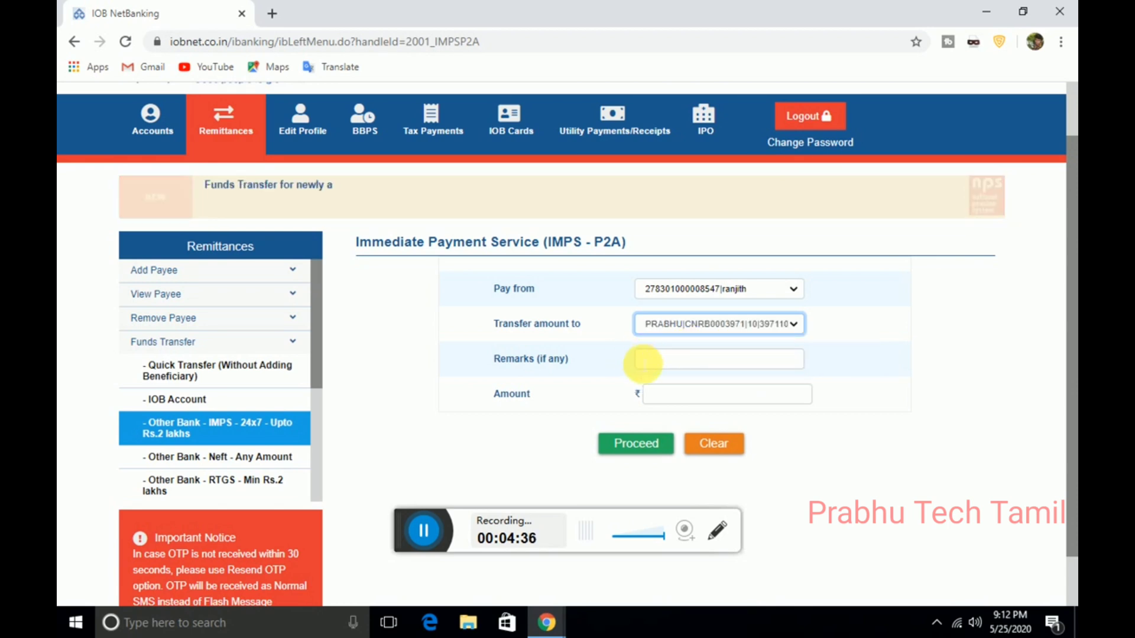
# Step: Enter the payee's name as the remark and an amount of 1
pyautogui.click(647, 360)
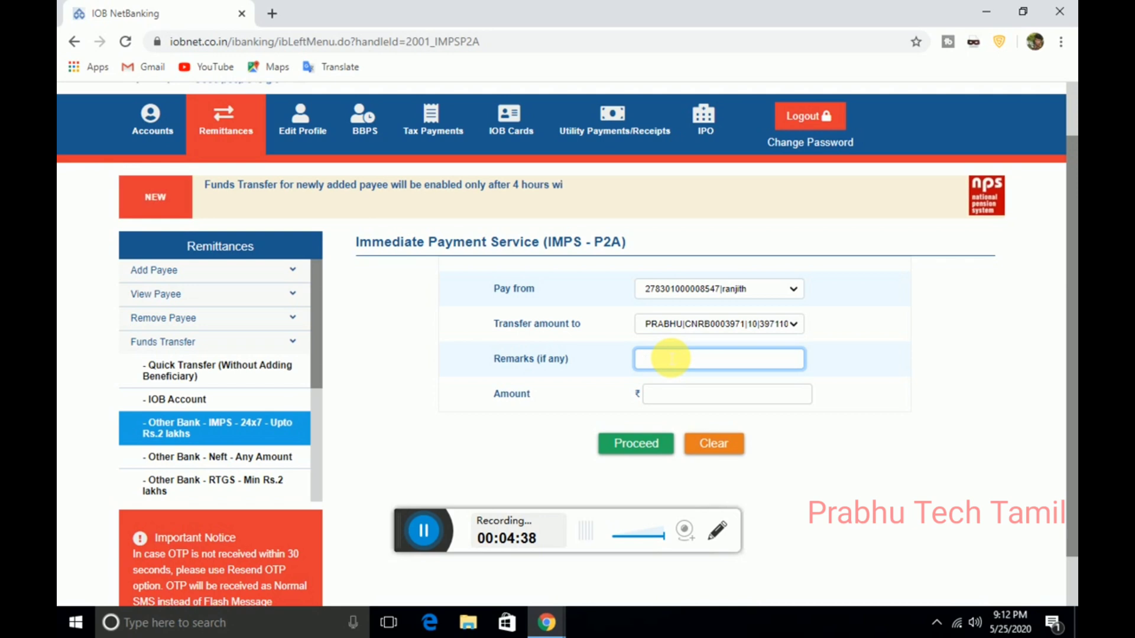
pyautogui.write('PRABHU')
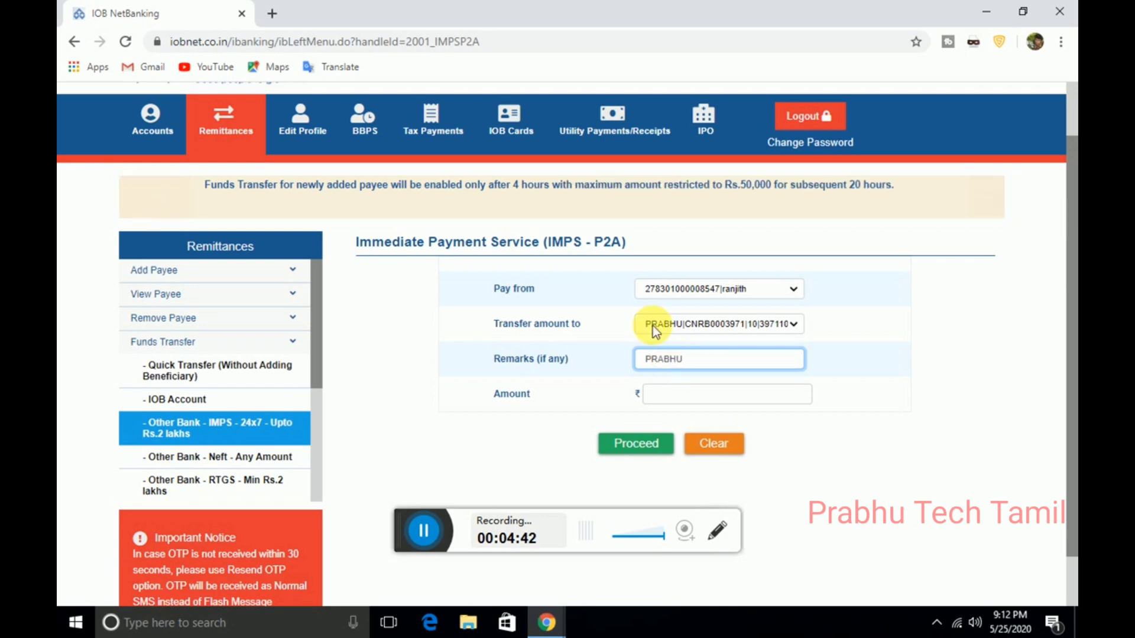
pyautogui.click(678, 399)
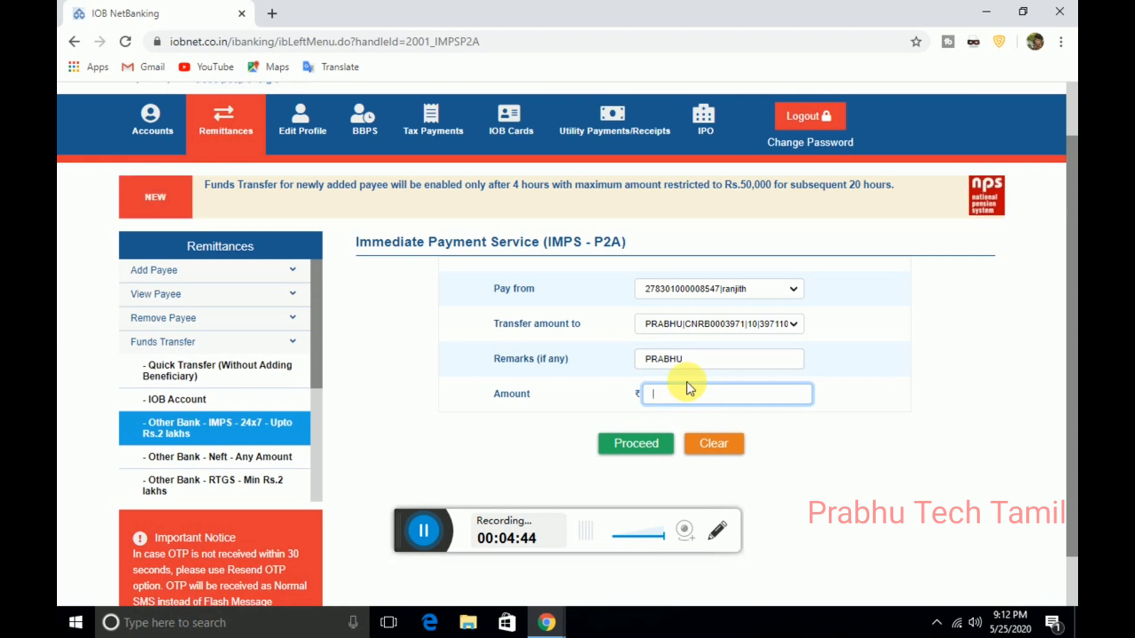
pyautogui.write('1')
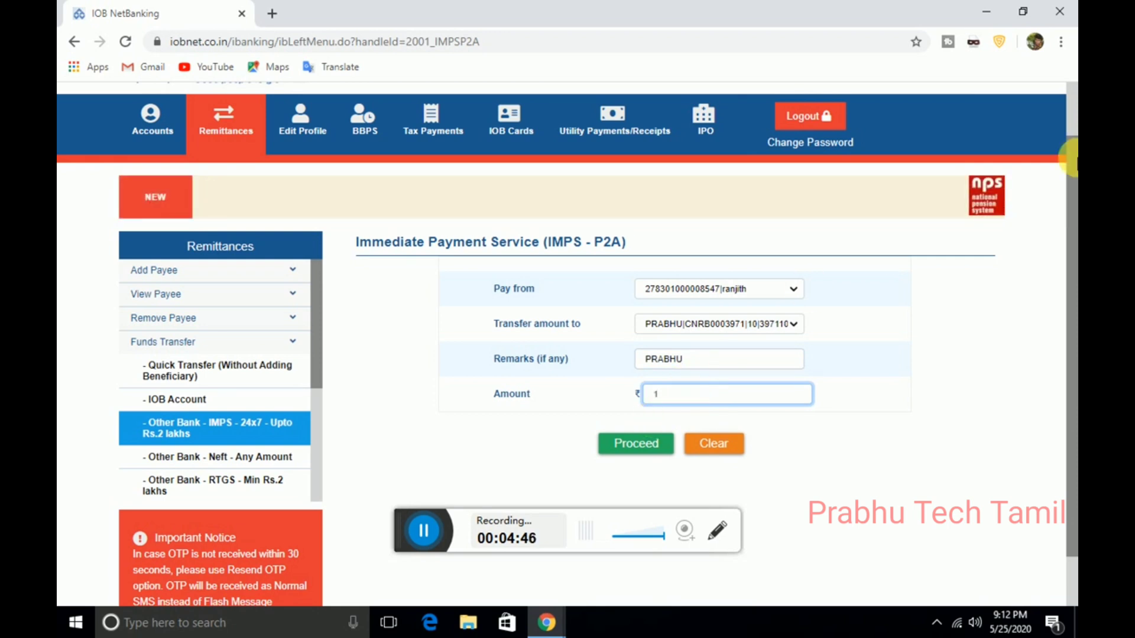
pyautogui.moveTo(1070, 313); pyautogui.dragTo(1069, 425)
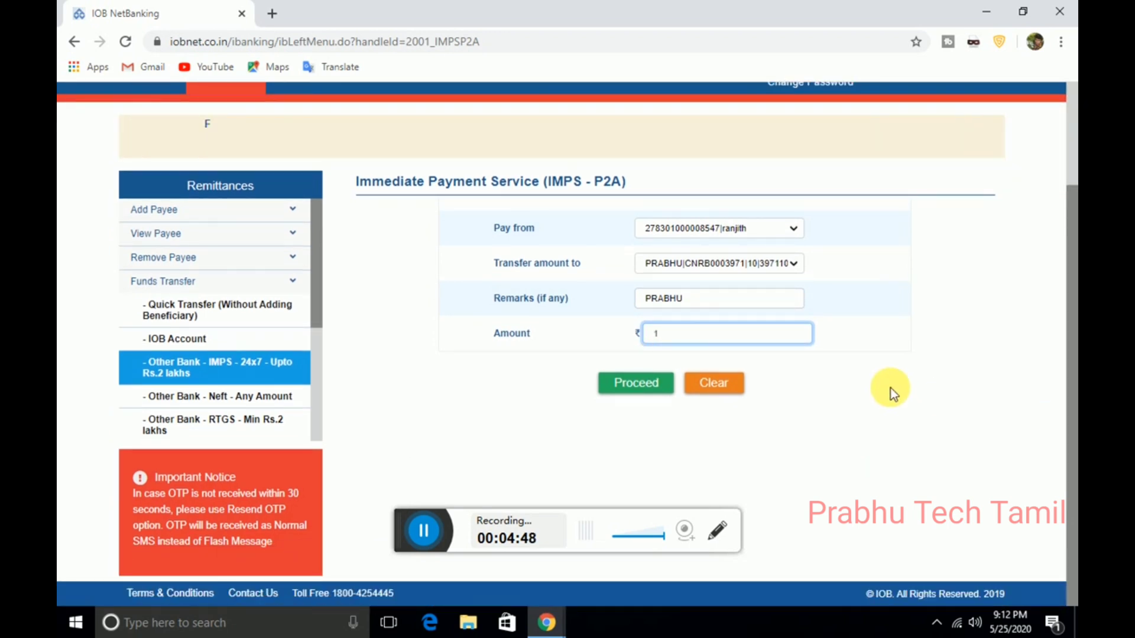
# Step: Proceed with the Rs 1 IMPS transfer and submit it using the funds transfer PIN
pyautogui.click(629, 390)
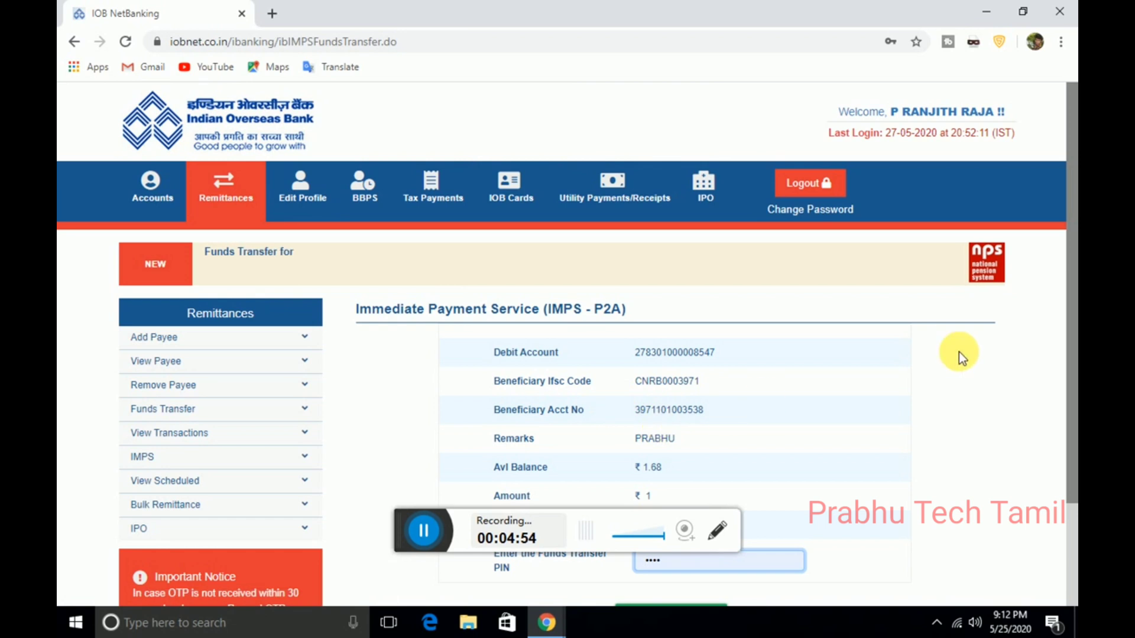
pyautogui.moveTo(1070, 298); pyautogui.dragTo(1068, 489)
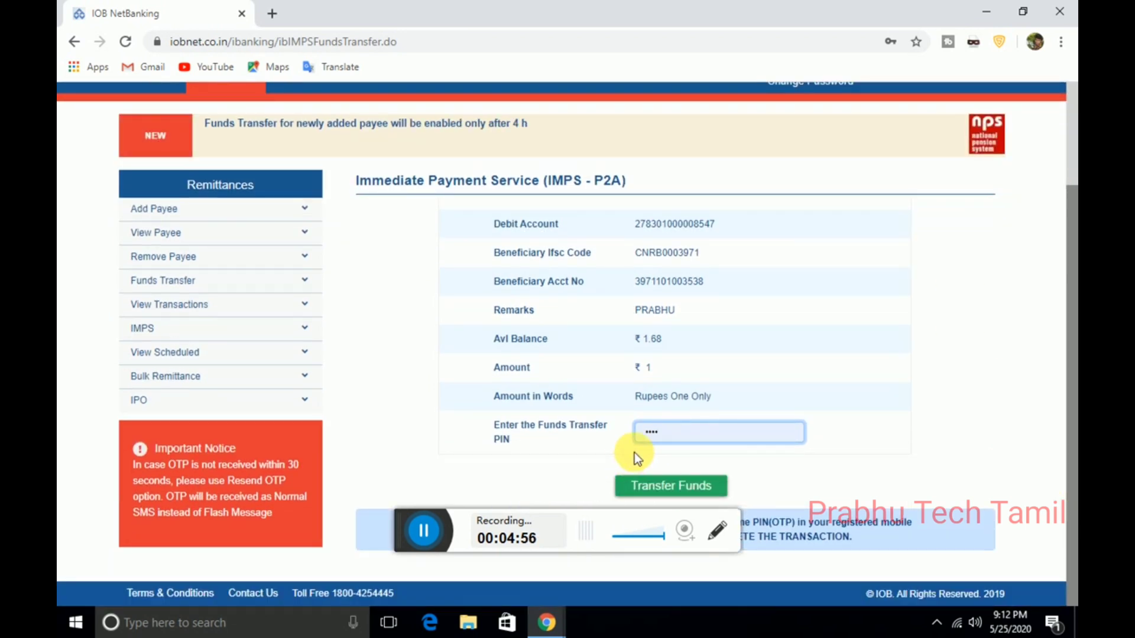
pyautogui.click(717, 436)
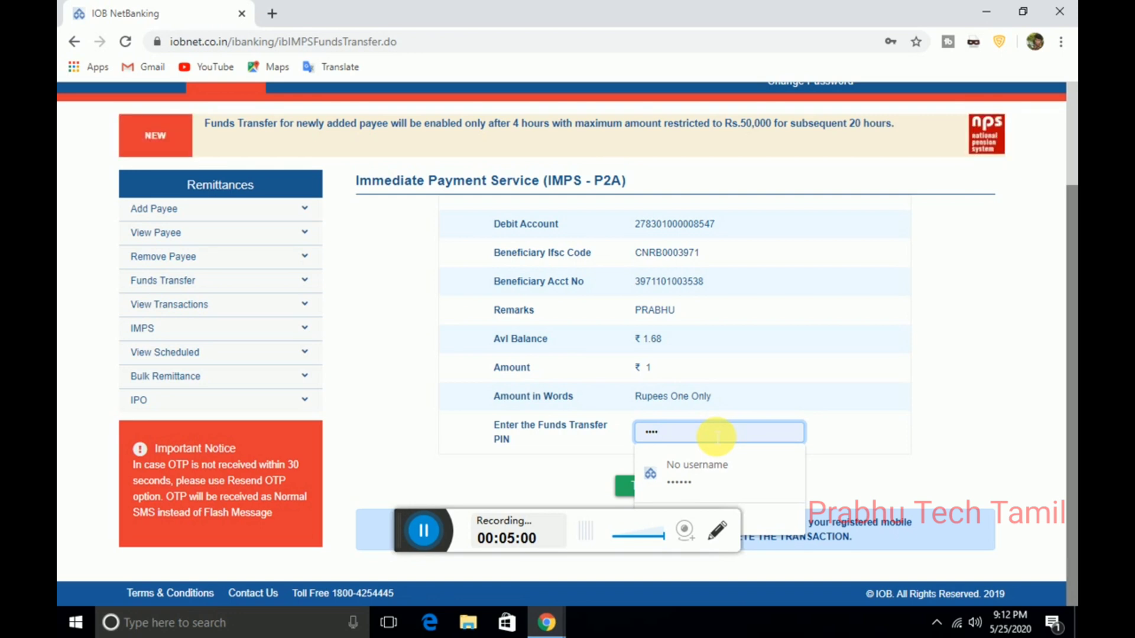
pyautogui.press('BackSpace')
pyautogui.press('BackSpace')
pyautogui.press('BackSpace')
pyautogui.press('BackSpace')
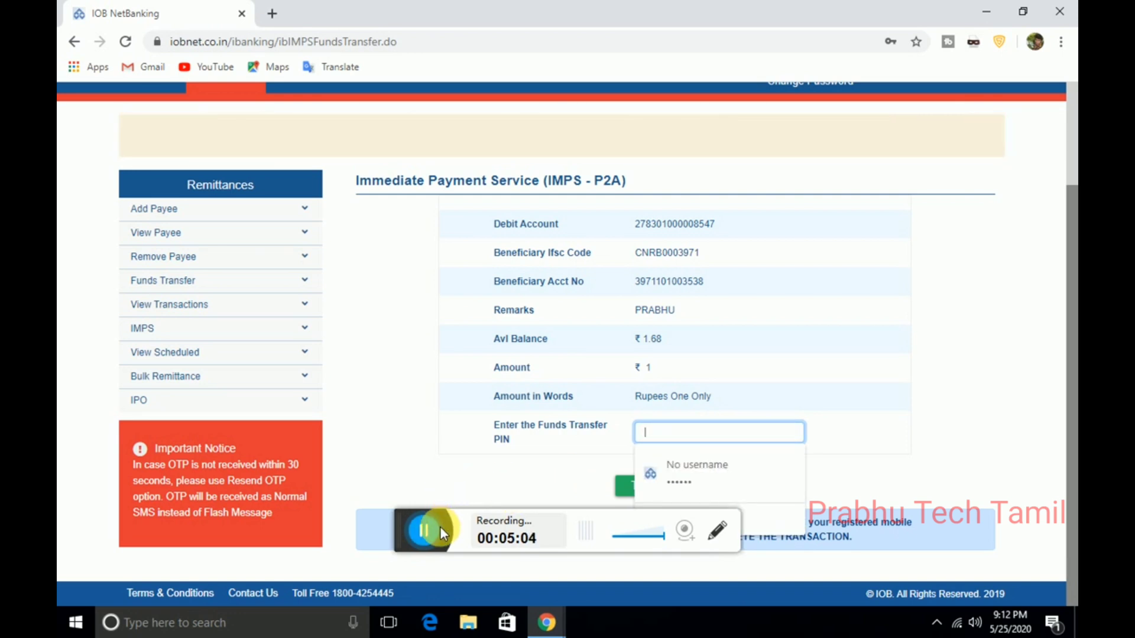
pyautogui.click(391, 533)
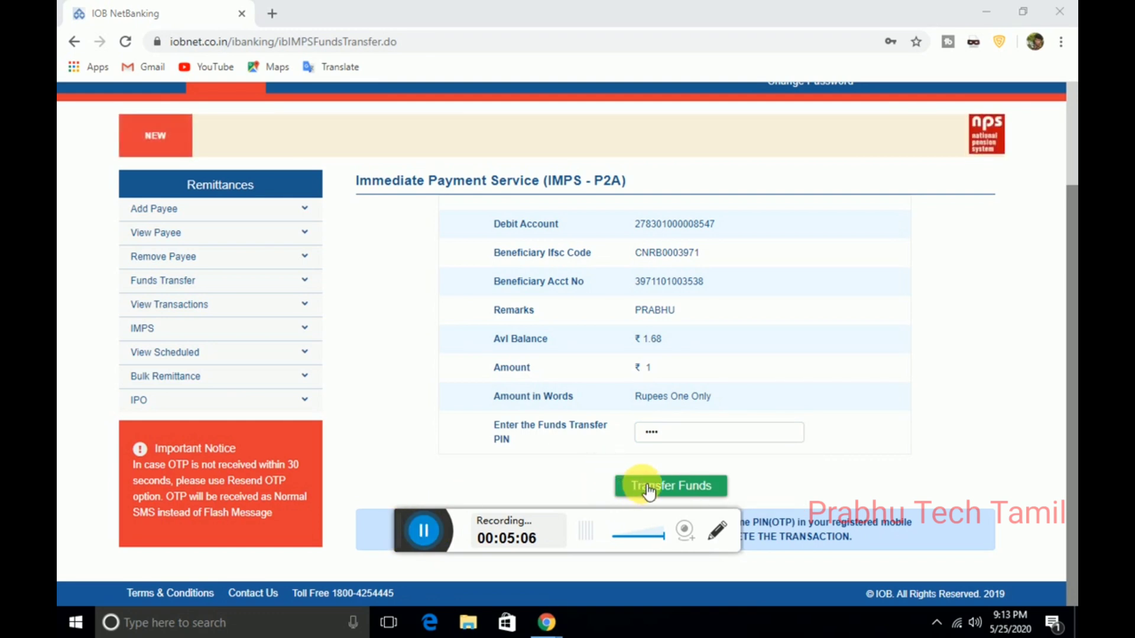
pyautogui.click(679, 484)
# Step: Replace the autofilled OTP with the one received by SMS and submit the Rs 1 IMPS transfer
pyautogui.moveTo(1063, 303); pyautogui.dragTo(1070, 440)
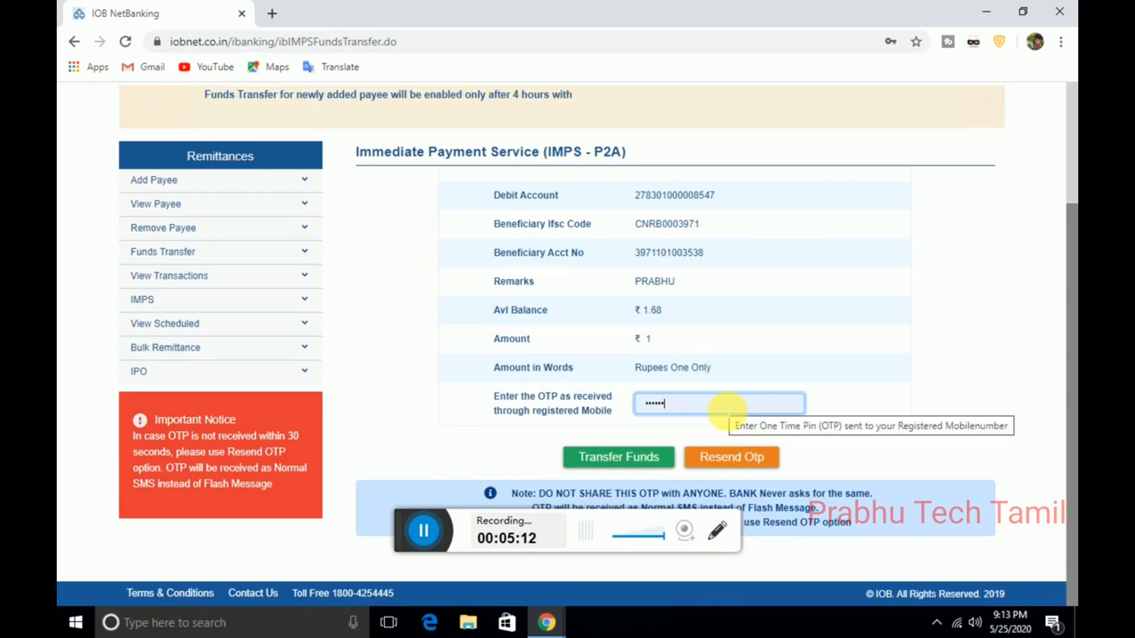
pyautogui.press('BackSpace')
pyautogui.press('BackSpace')
pyautogui.press('BackSpace')
pyautogui.press('BackSpace')
pyautogui.press('BackSpace')
pyautogui.press('BackSpace')
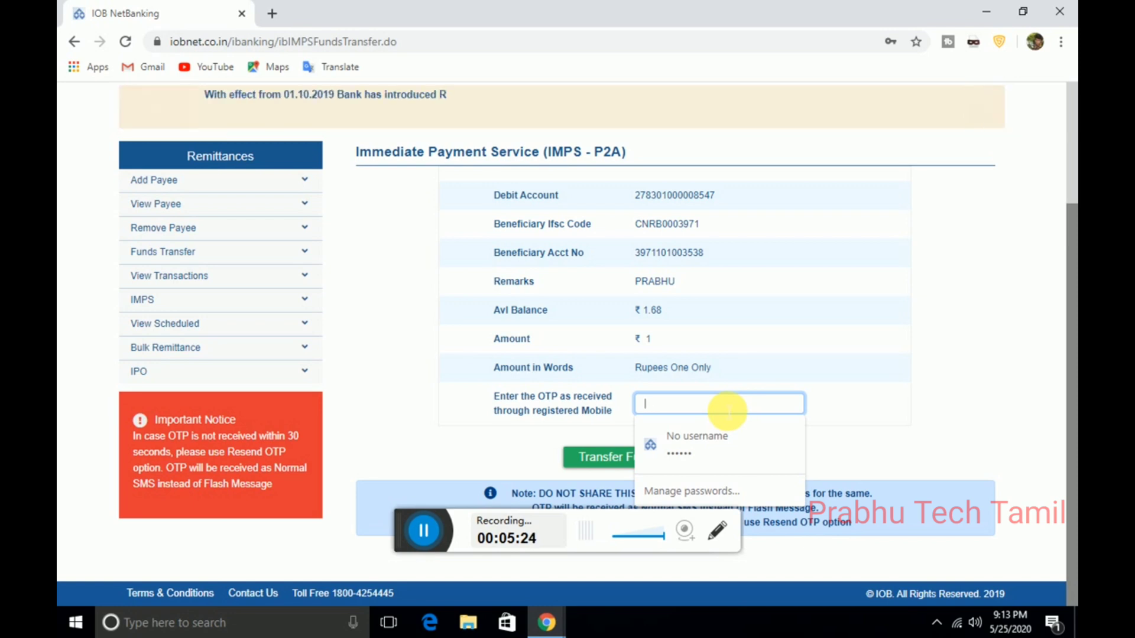
pyautogui.write('1')
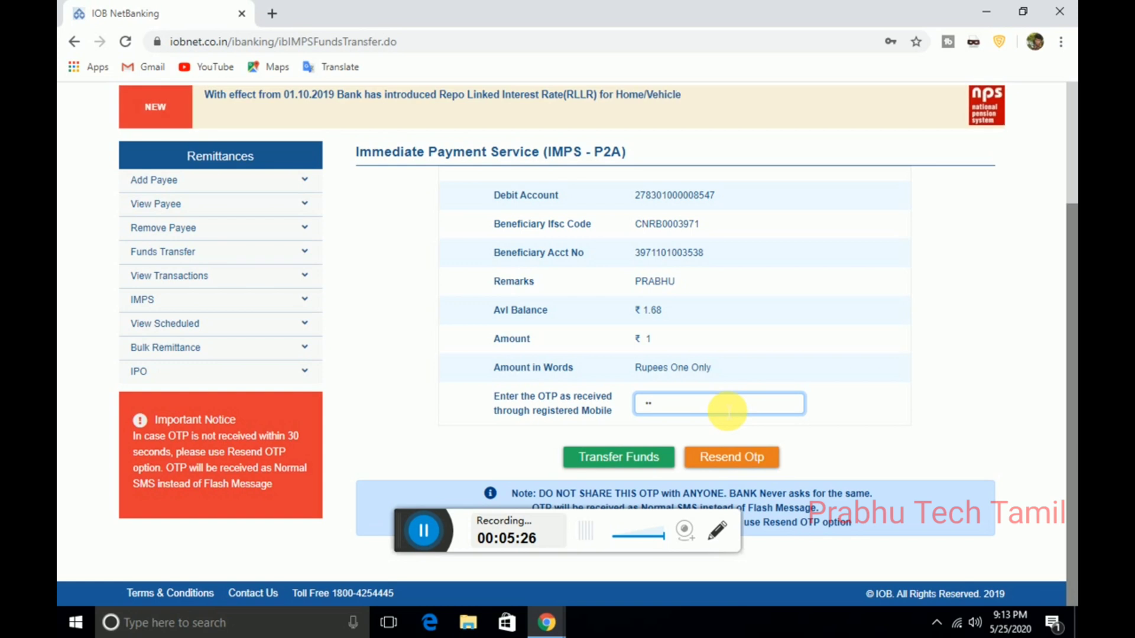
pyautogui.write('••••')
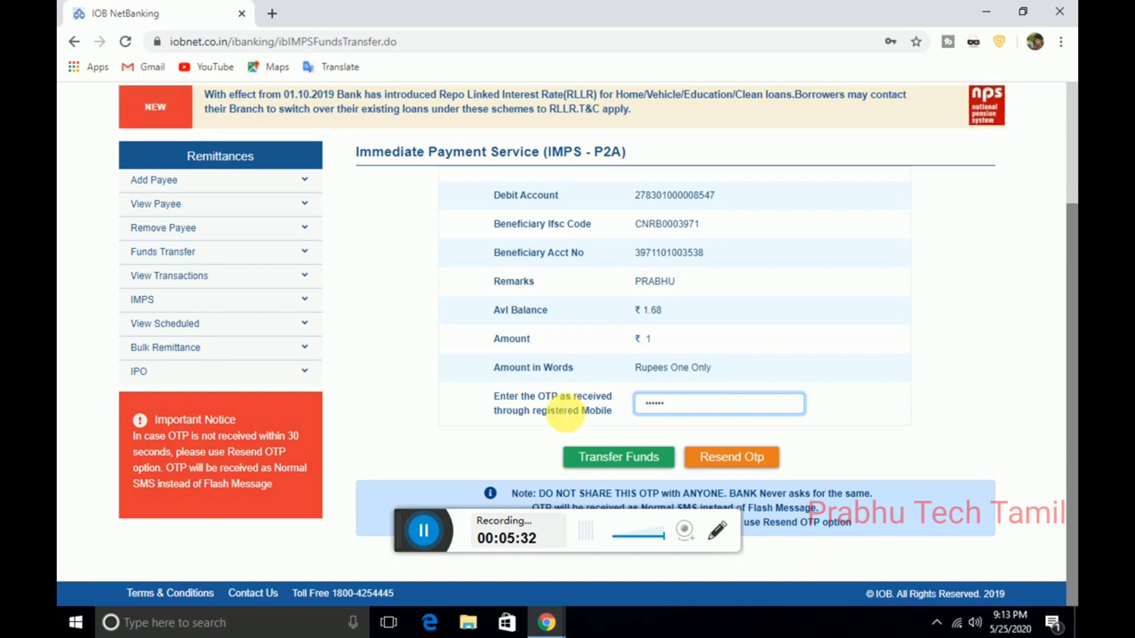
pyautogui.click(598, 459)
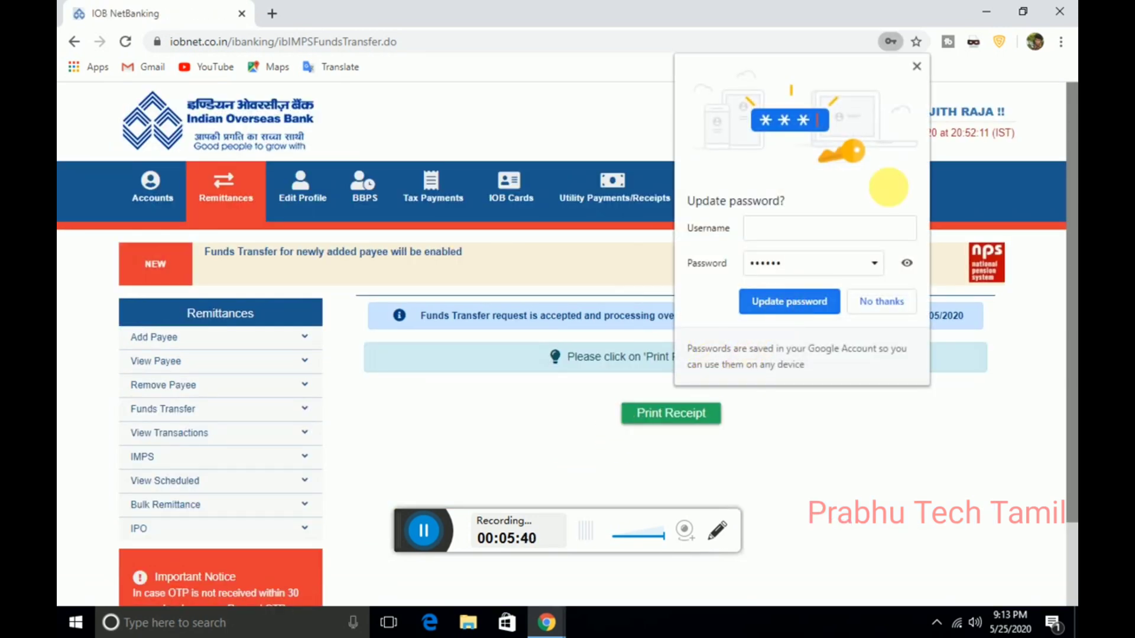
# Step: Dismiss Chrome's password prompt, then download the IMPS e-receipt PDF and view it in a new tab
pyautogui.click(916, 68)
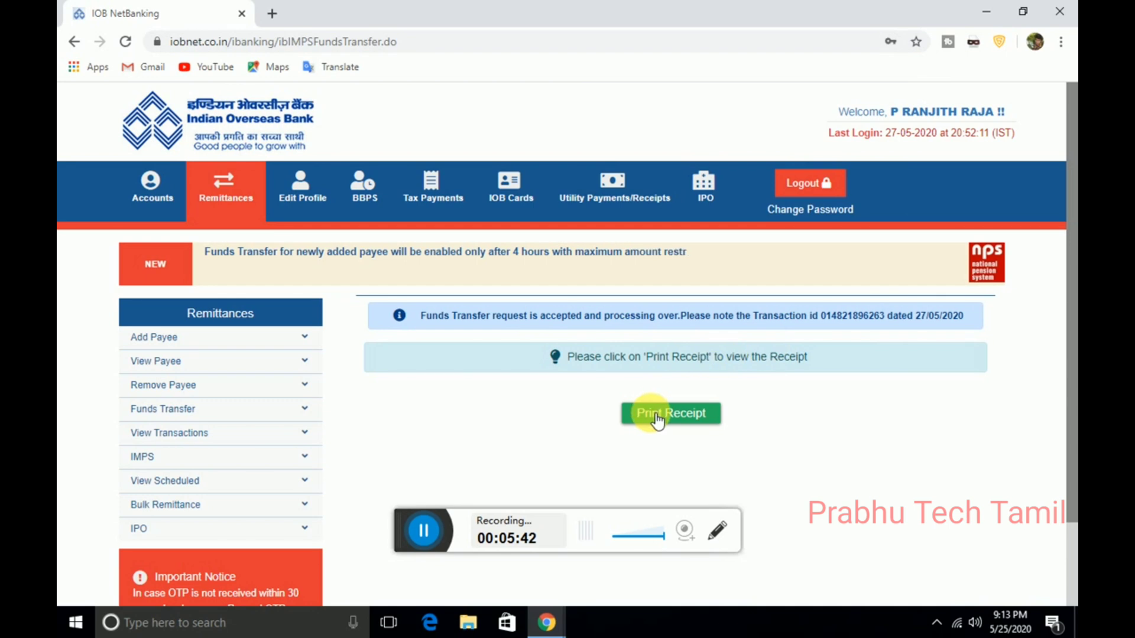
pyautogui.click(686, 413)
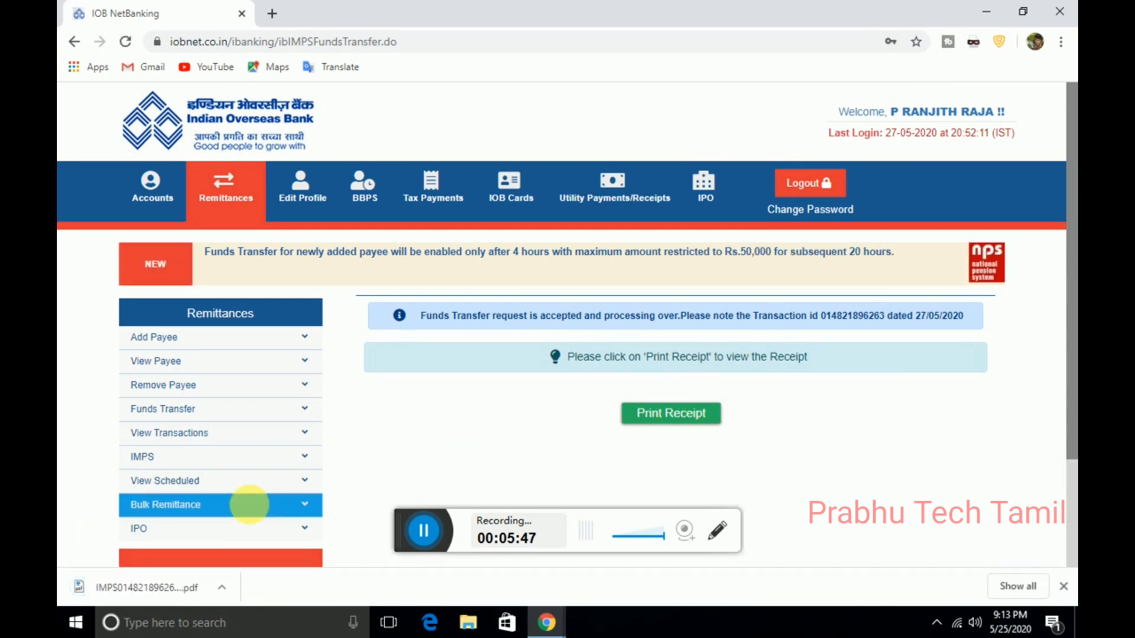
pyautogui.click(156, 588)
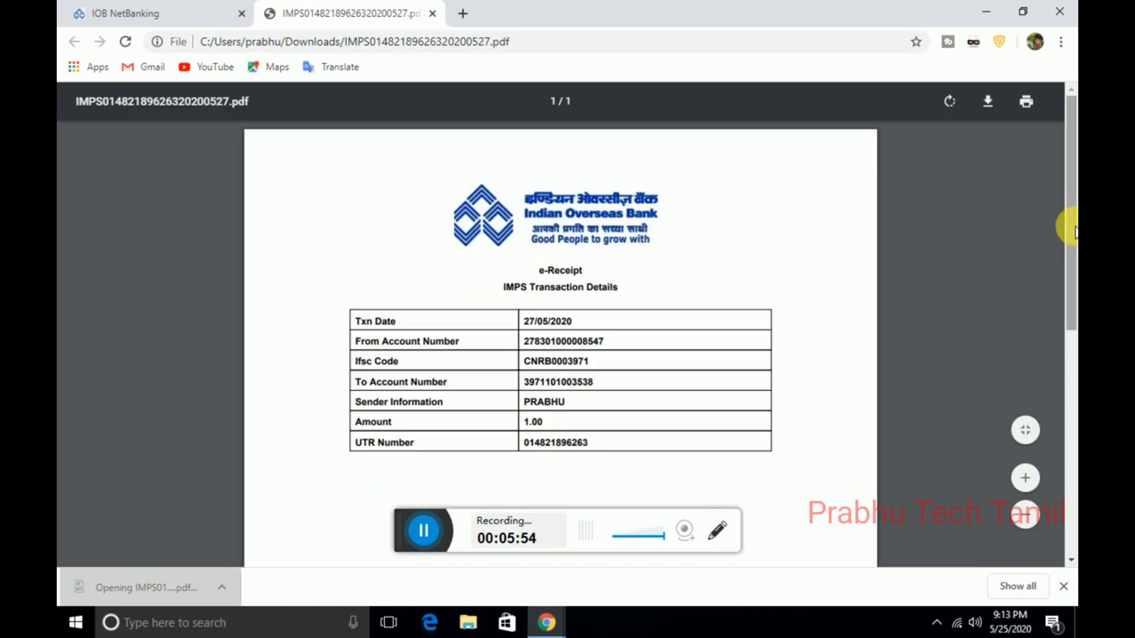
pyautogui.moveTo(1069, 237); pyautogui.dragTo(1069, 155)
pyautogui.scroll(1, 1003, 200)
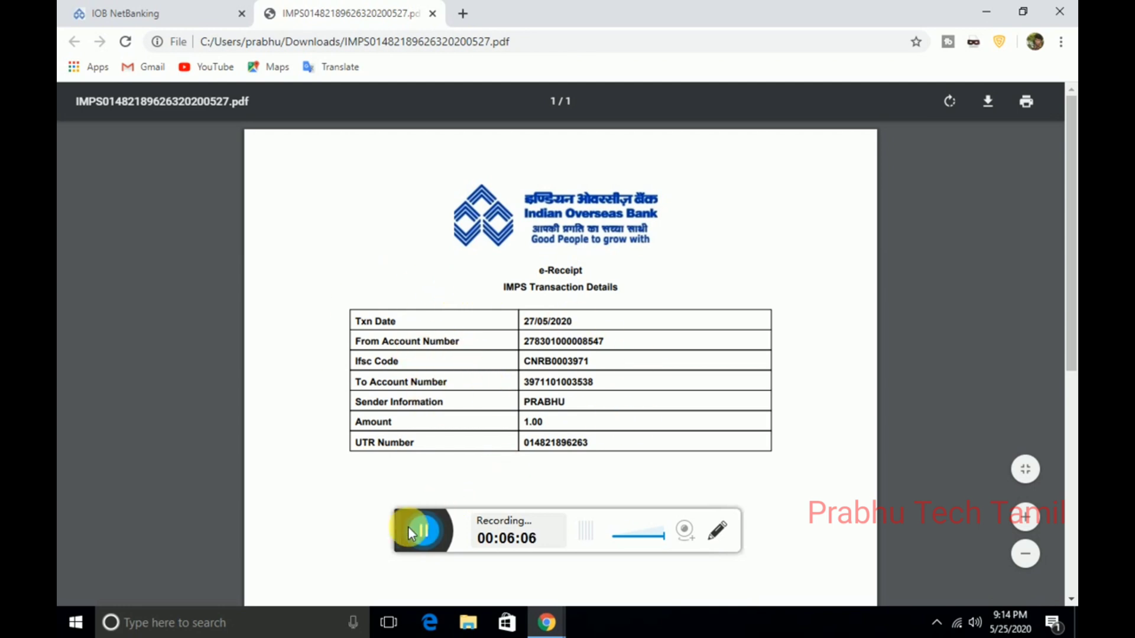
pyautogui.click(423, 527)
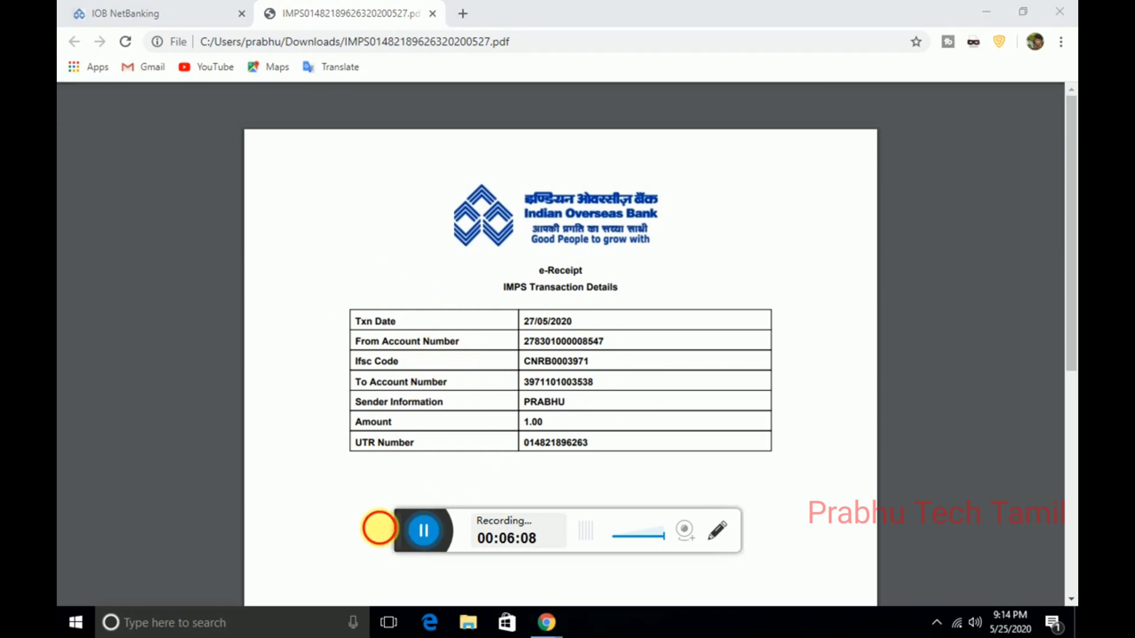